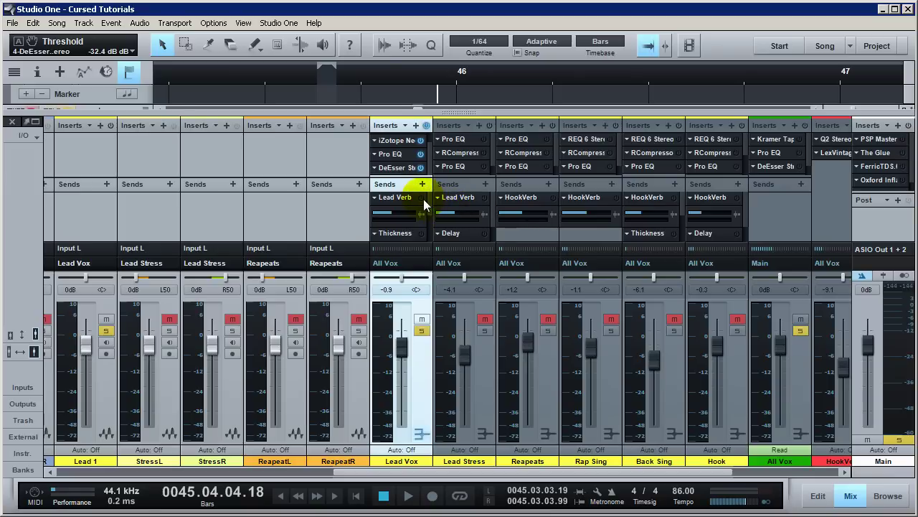
Activate the Lead Verb send on the Lead Vox channel and select the Lead Verb FX channel
{"action": "left_click", "coordinate": [421, 197]}
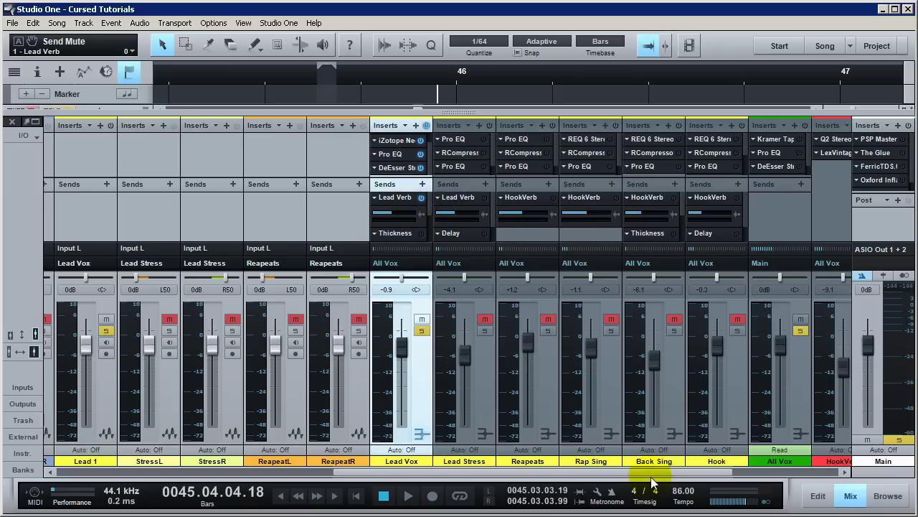
{"action": "left_click_drag", "start_coordinate": [648, 473], "coordinate": [767, 465]}
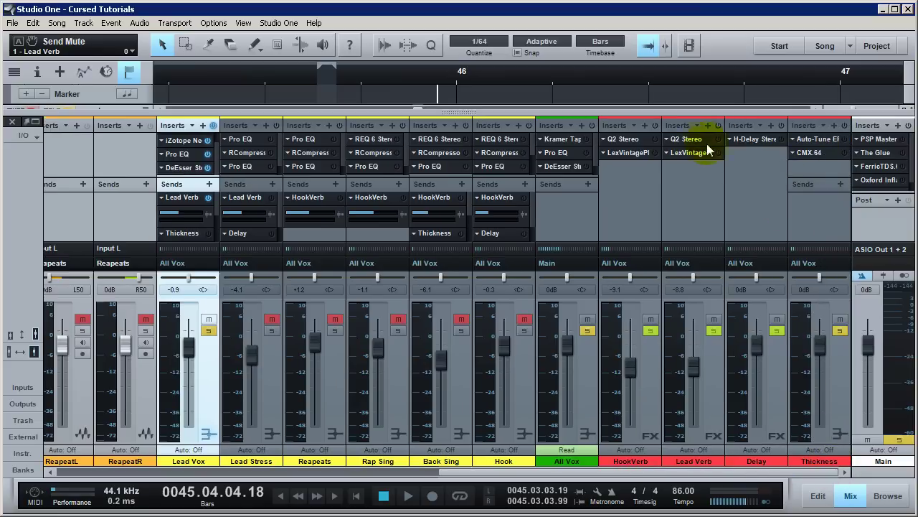
{"action": "left_click", "coordinate": [713, 354]}
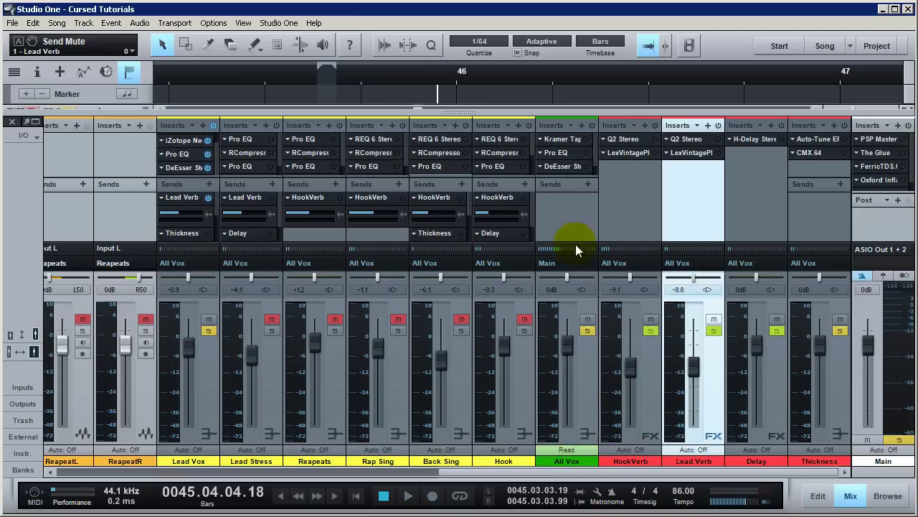
Examine how the vocal buses and the HookVerb, Lead Verb and Delay FX channels are routed to All Vox
{"action": "left_click", "coordinate": [582, 399]}
{"action": "left_click", "coordinate": [582, 400]}
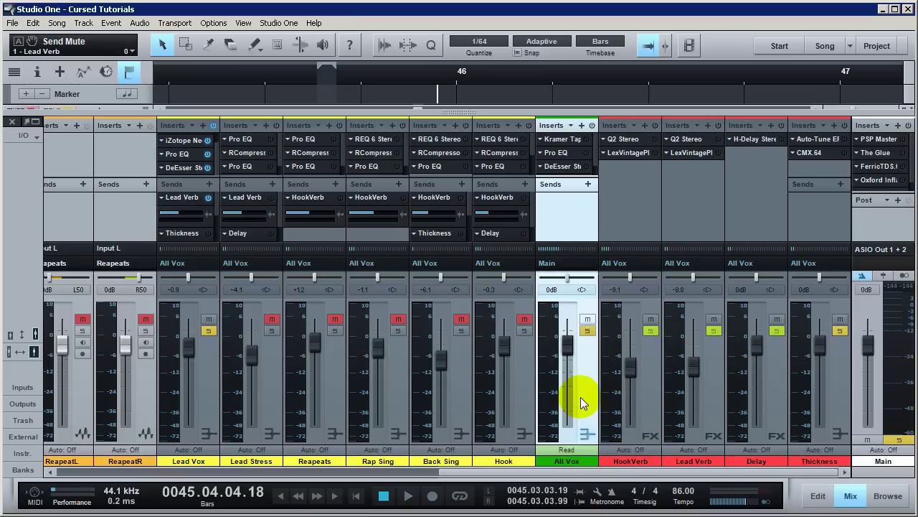
{"action": "left_click", "coordinate": [628, 391]}
{"action": "left_click", "coordinate": [582, 400]}
{"action": "left_click", "coordinate": [210, 400]}
{"action": "left_click", "coordinate": [268, 388]}
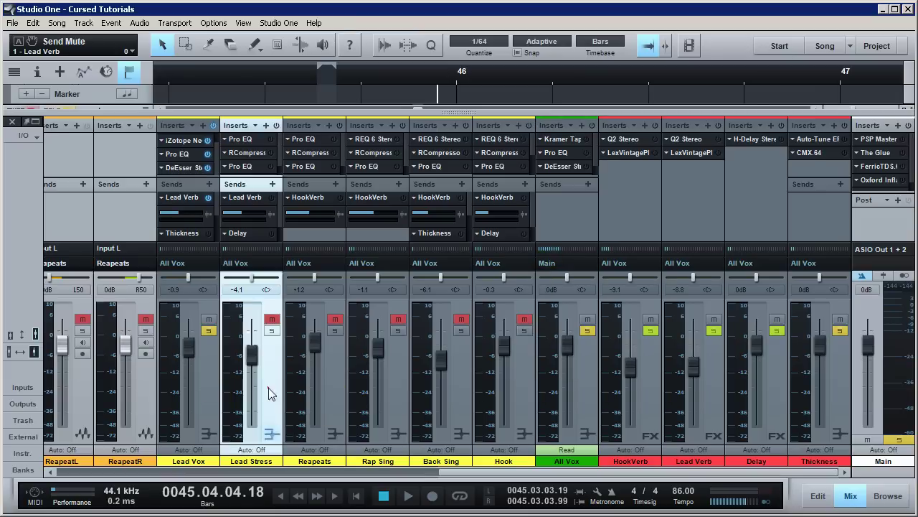
{"action": "left_click", "coordinate": [397, 398]}
{"action": "left_click", "coordinate": [585, 403]}
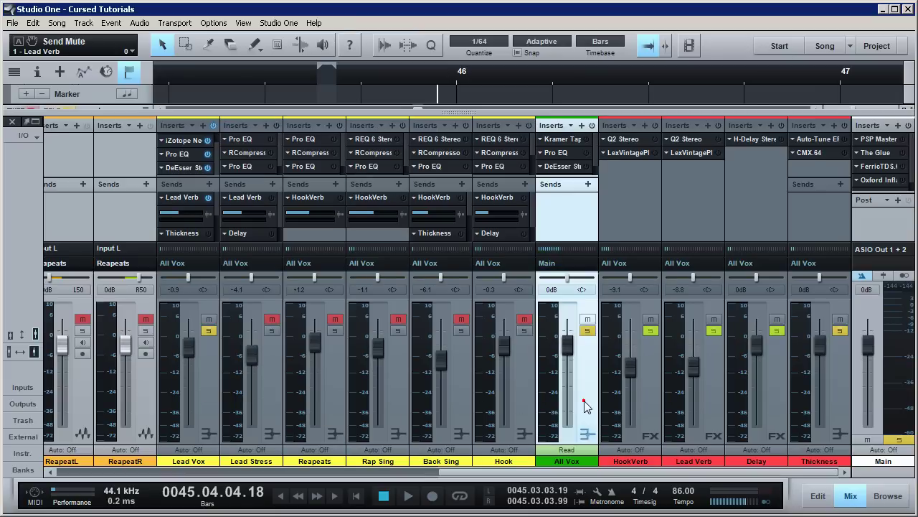
{"action": "left_click", "coordinate": [647, 391]}
{"action": "left_click", "coordinate": [688, 398]}
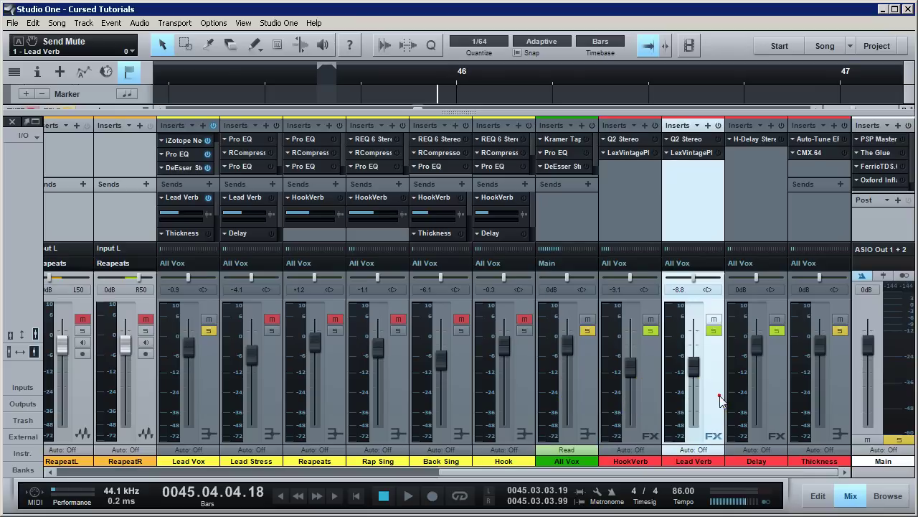
{"action": "left_click", "coordinate": [767, 388]}
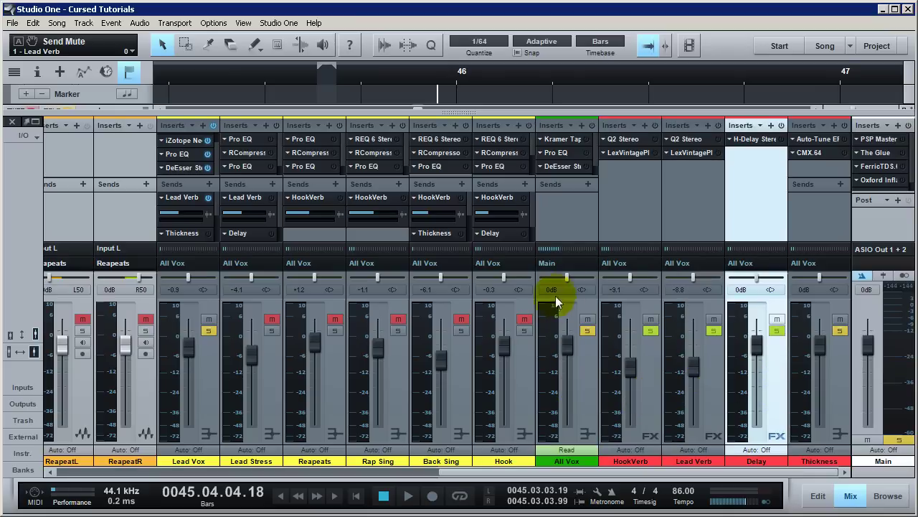
Switch the HookVerb channel's output to Main and back to All Vox
{"action": "left_click", "coordinate": [613, 262]}
{"action": "left_click", "coordinate": [618, 293]}
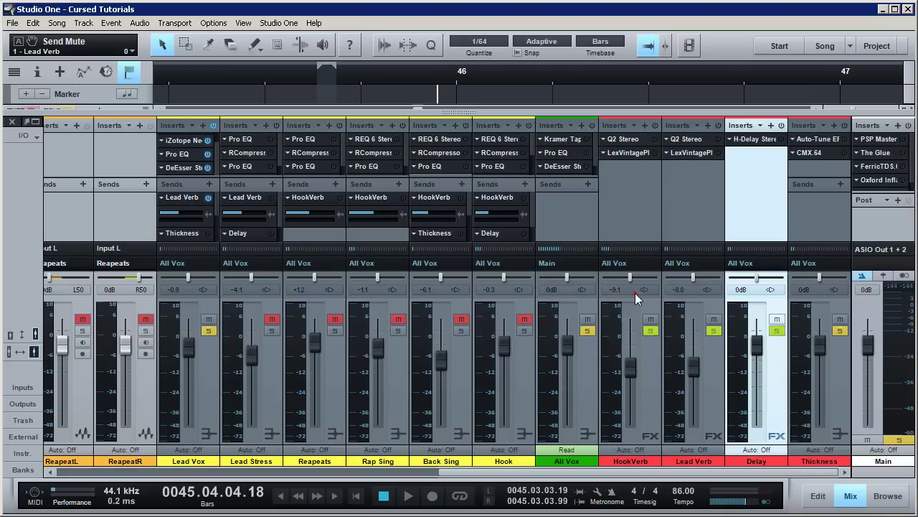
{"action": "left_click", "coordinate": [610, 263]}
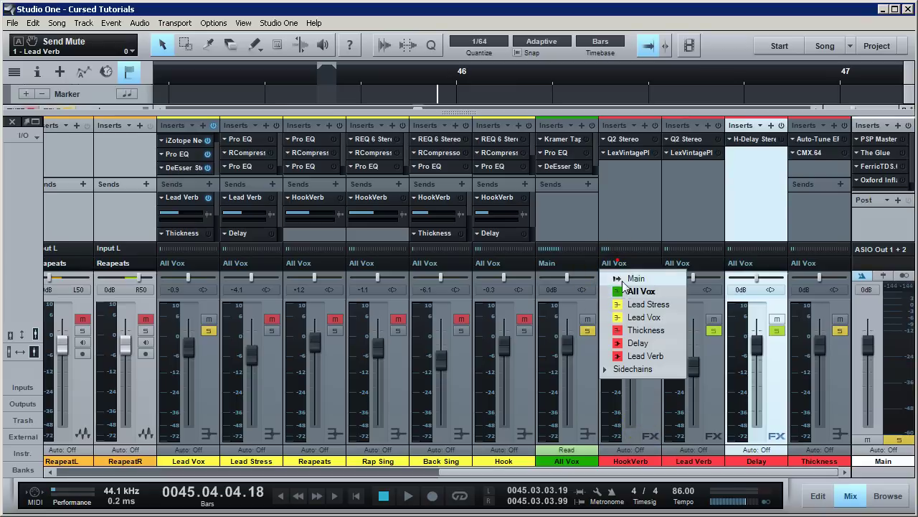
{"action": "left_click", "coordinate": [614, 278]}
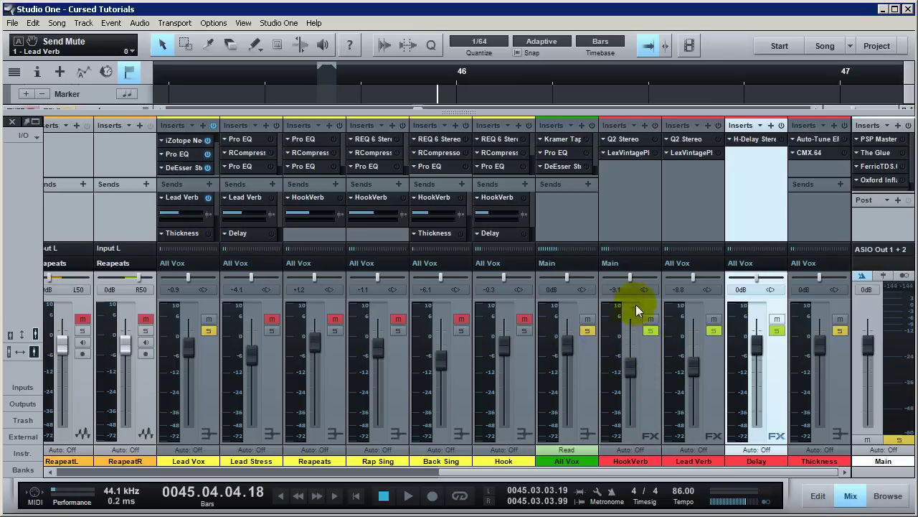
{"action": "left_click", "coordinate": [612, 263]}
{"action": "left_click", "coordinate": [622, 292]}
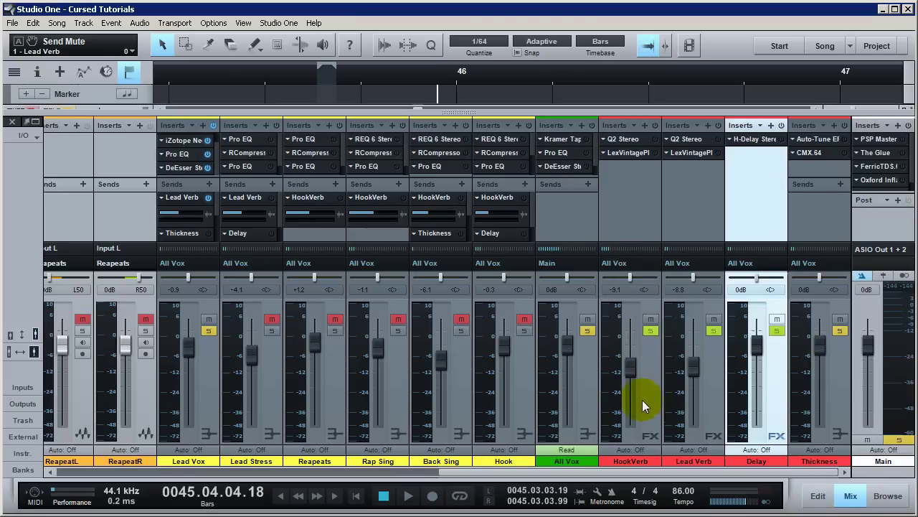
Remove the Lead Vox channel's Lead Verb send and add a fresh send to Lead Verb
{"action": "key", "text": "Up"}
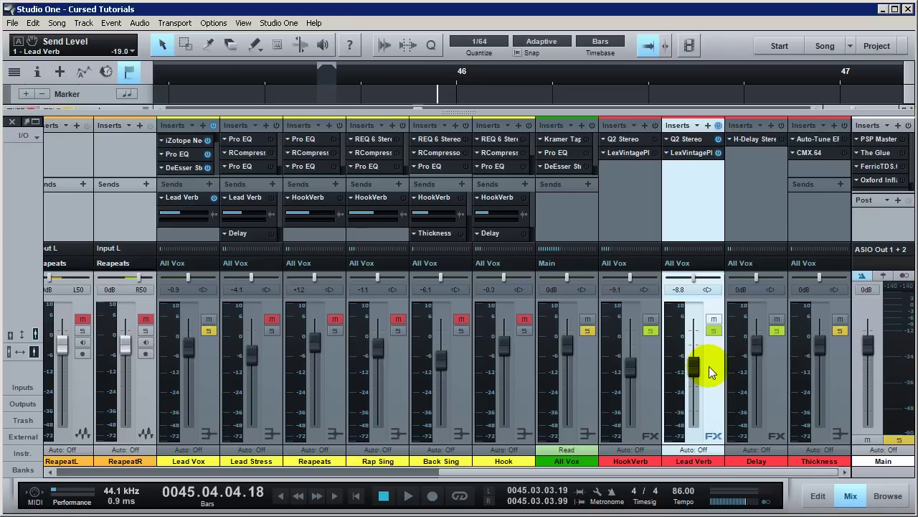
{"action": "right_click", "coordinate": [187, 197]}
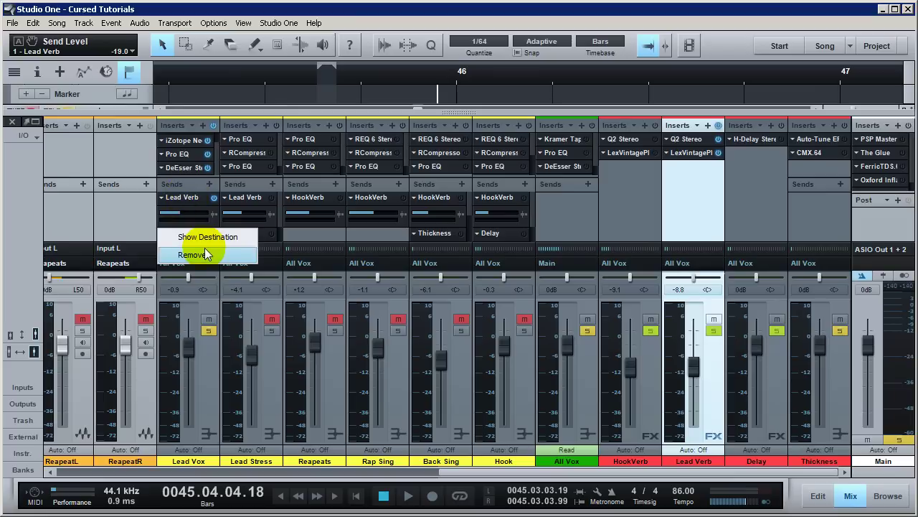
{"action": "left_click", "coordinate": [201, 251]}
{"action": "left_click", "coordinate": [208, 184]}
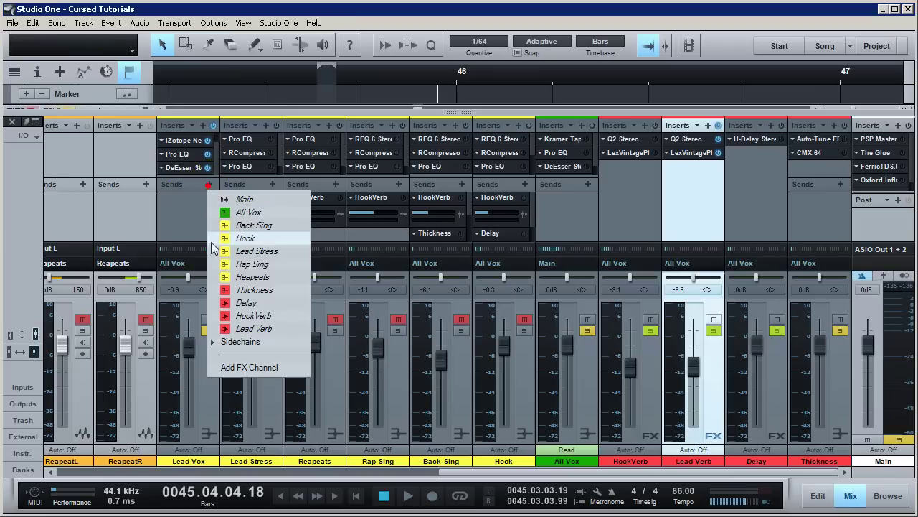
{"action": "left_click", "coordinate": [238, 331]}
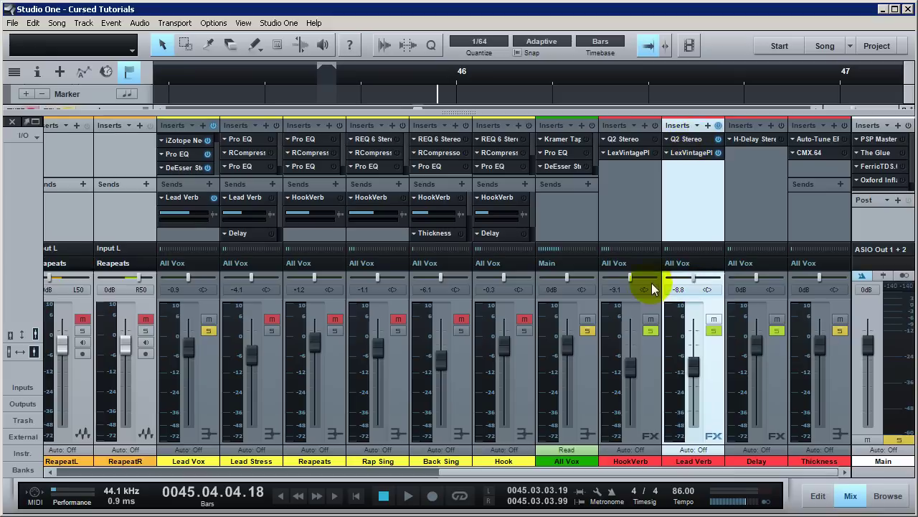
Inspect the Q2 Stereo equalizer insert on the Lead Verb channel and close it
{"action": "left_click", "coordinate": [646, 369]}
{"action": "left_click", "coordinate": [715, 365]}
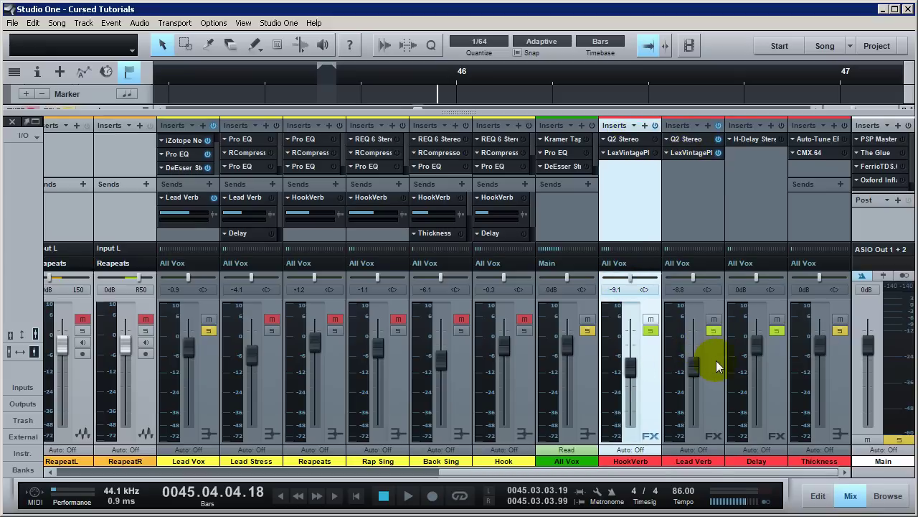
{"action": "left_click", "coordinate": [716, 364]}
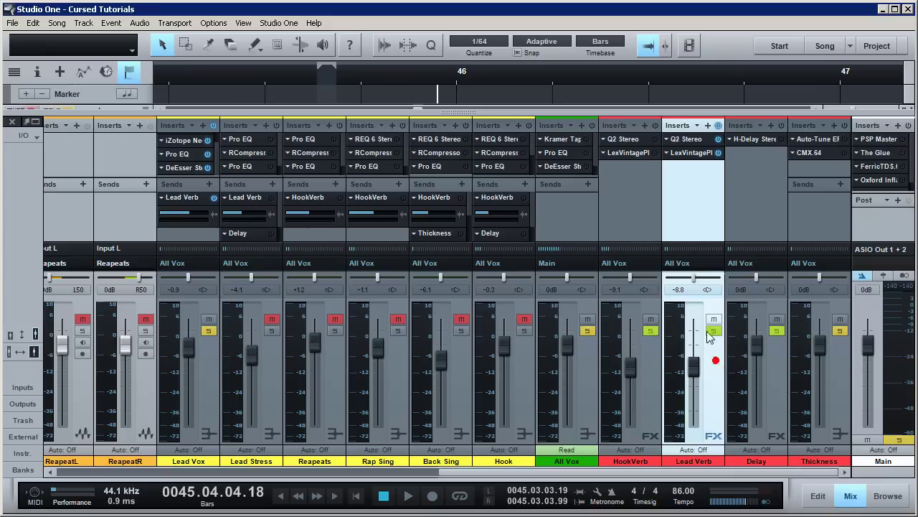
{"action": "left_click", "coordinate": [690, 145]}
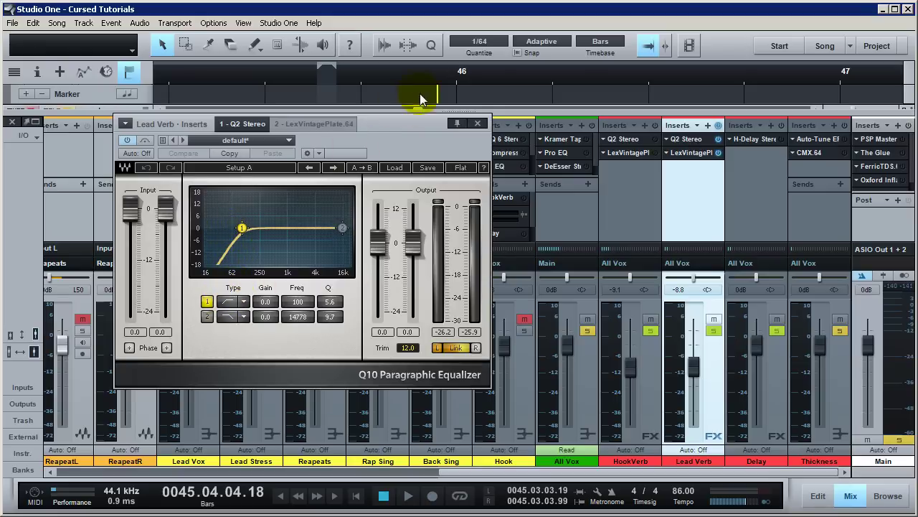
{"action": "left_click", "coordinate": [479, 126]}
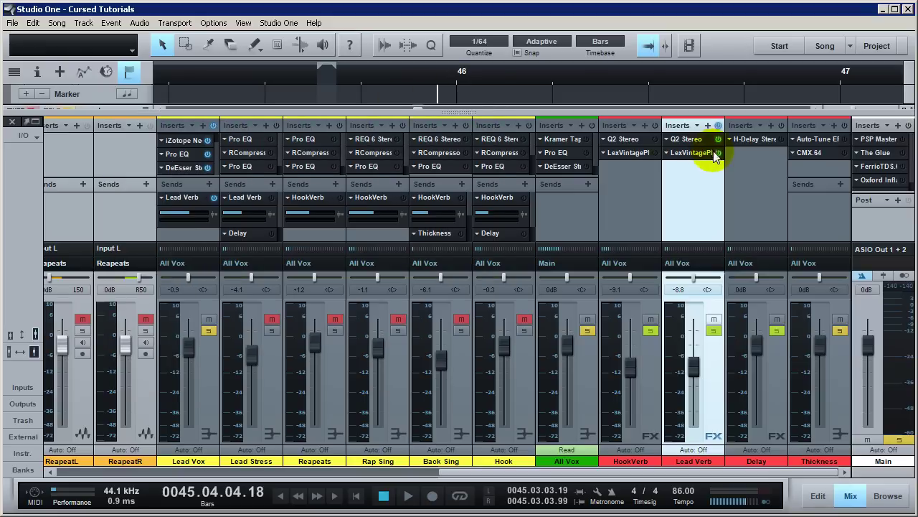
Review the Lead Verb channel's LexVintagePlate reverb and its Input & Mix, Reverb, Reflections and Echoes parameter pages, and close the plug-in
{"action": "left_click", "coordinate": [696, 153]}
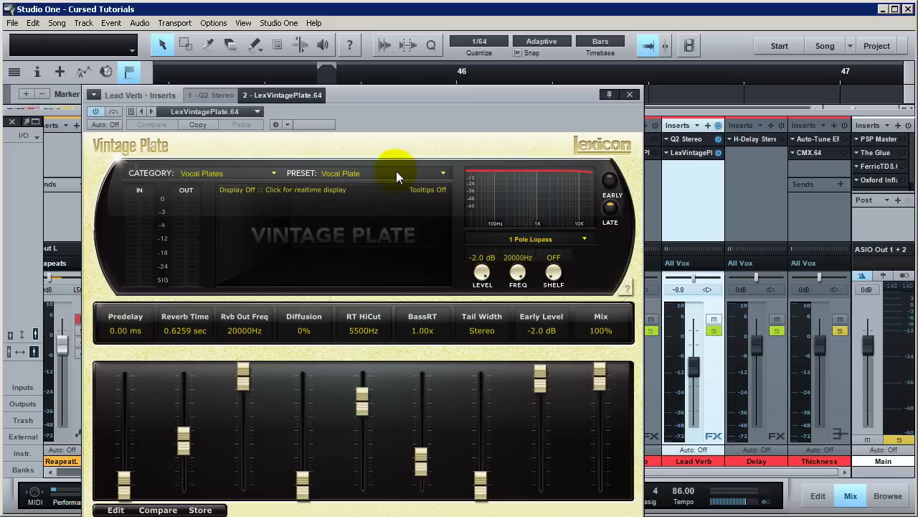
{"action": "left_click", "coordinate": [115, 509]}
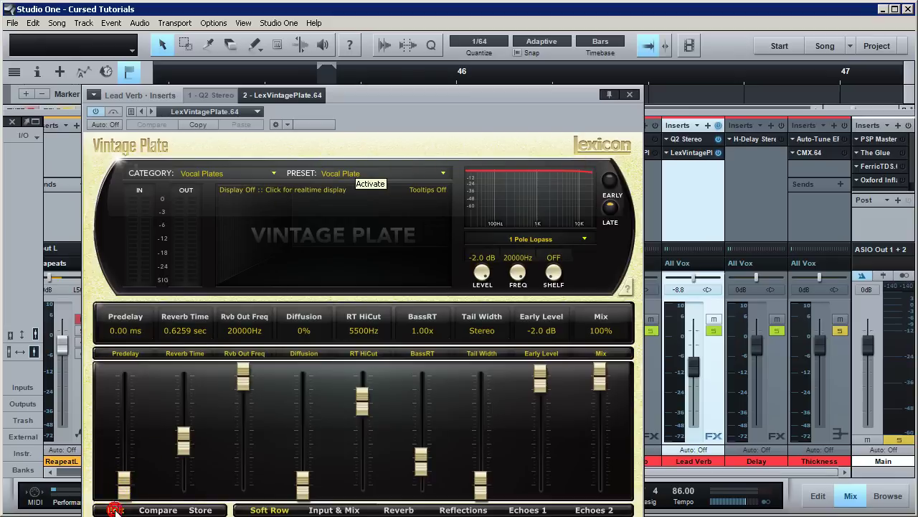
{"action": "left_click", "coordinate": [326, 510]}
{"action": "left_click", "coordinate": [399, 510]}
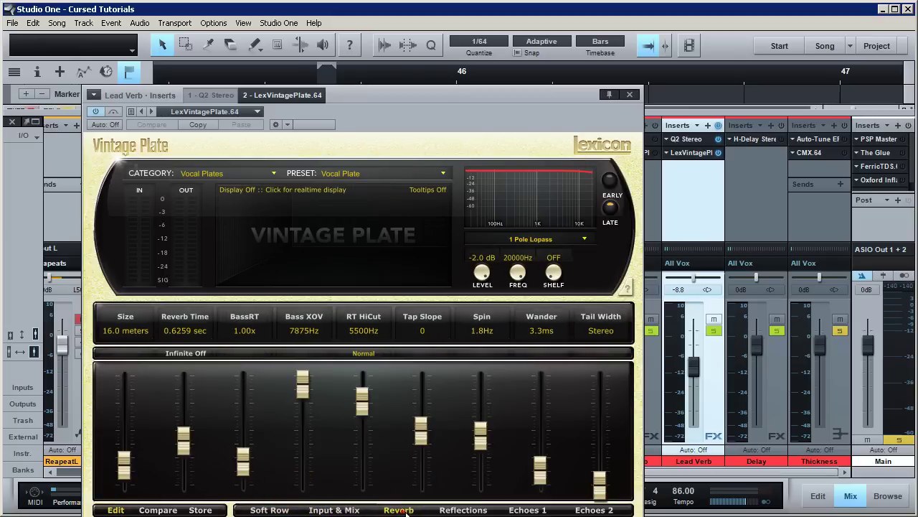
{"action": "left_click", "coordinate": [465, 510]}
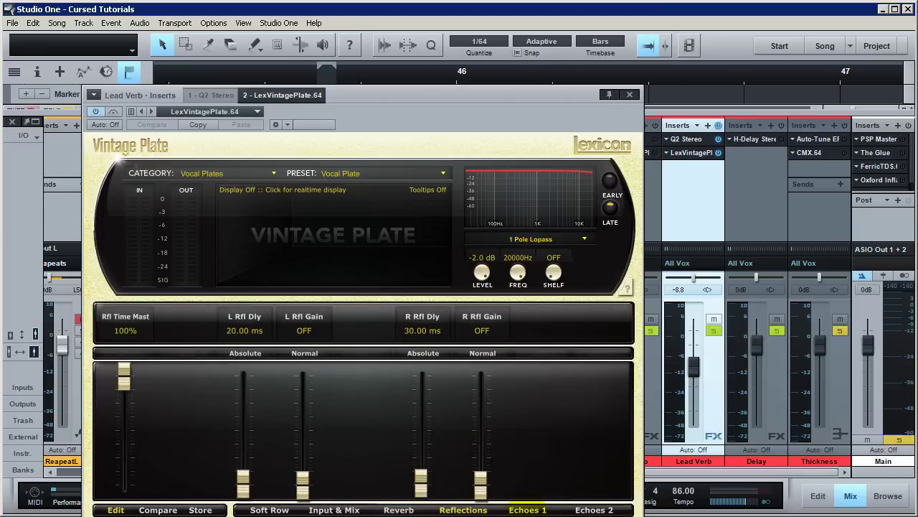
{"action": "left_click", "coordinate": [528, 510]}
{"action": "left_click", "coordinate": [594, 510]}
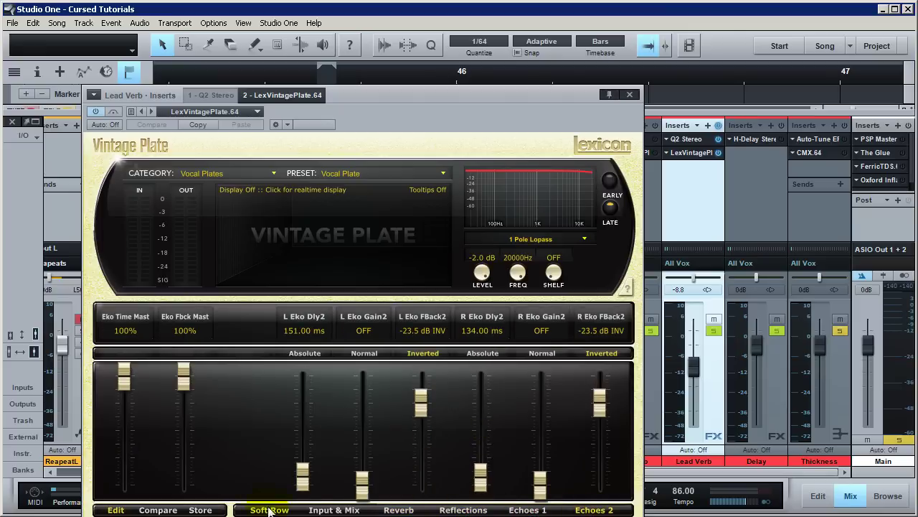
{"action": "left_click", "coordinate": [115, 510]}
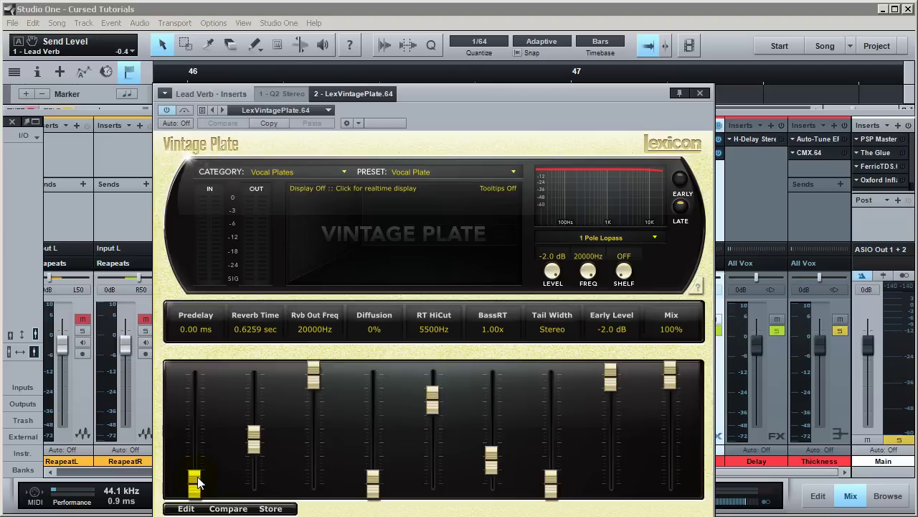
{"action": "left_click", "coordinate": [700, 93]}
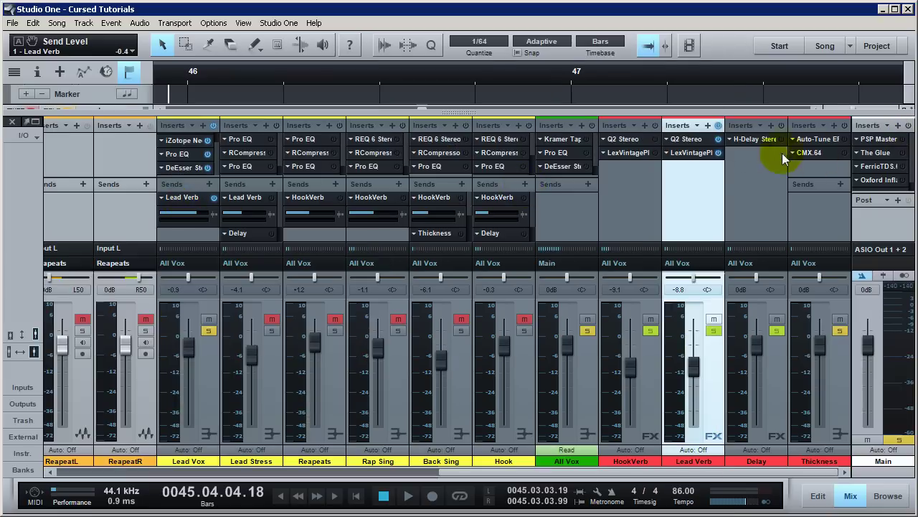
Reopen LexVintagePlate on the Lead Verb channel, move its window off the Lead Vox channel, and audition the vocal with the current predelay
{"action": "left_click", "coordinate": [690, 152]}
{"action": "left_click_drag", "start_coordinate": [409, 102], "coordinate": [573, 96]}
{"action": "key", "text": "space"}
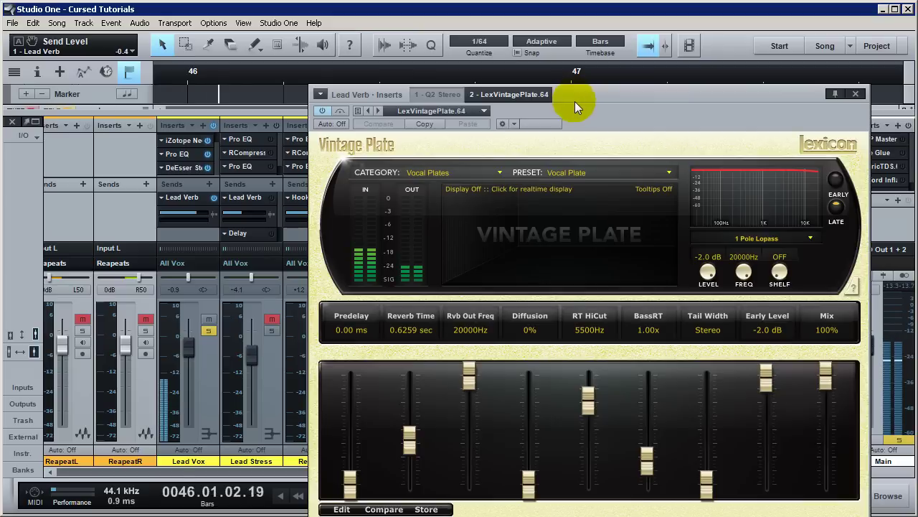
{"action": "key", "text": "space"}
{"action": "key", "text": "space"}
{"action": "key", "text": "space"}
{"action": "key", "text": "space"}
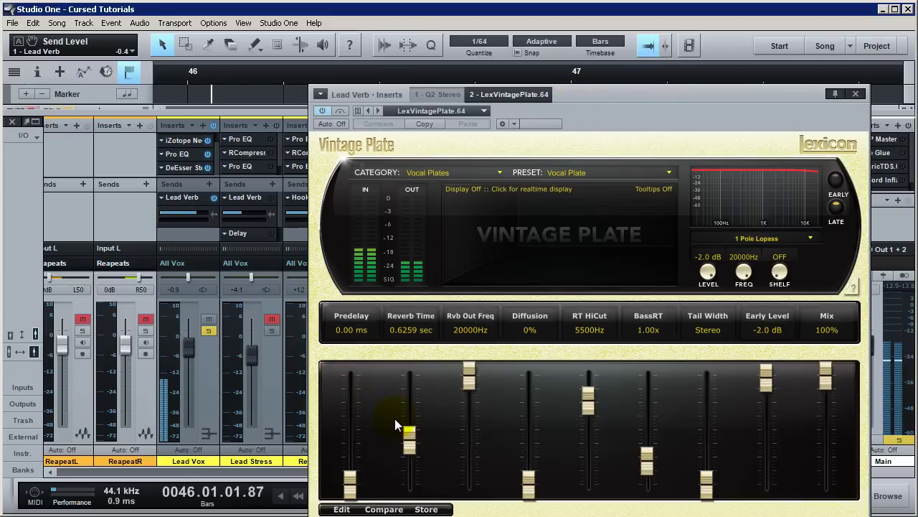
{"action": "key", "text": "space"}
Set the Vintage Plate predelay to 1.000 sec and play back the lead vocal
{"action": "left_click_drag", "start_coordinate": [350, 482], "coordinate": [354, 363]}
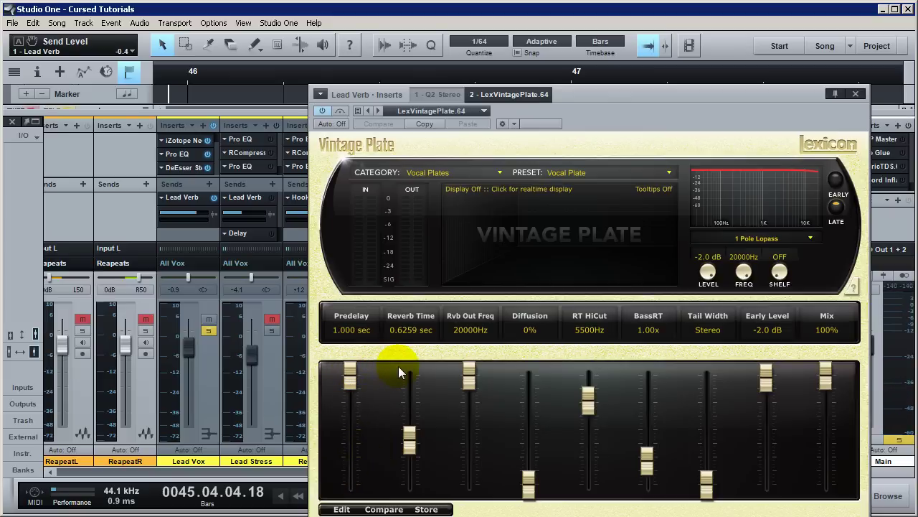
{"action": "left_click", "coordinate": [586, 91]}
{"action": "key", "text": "space"}
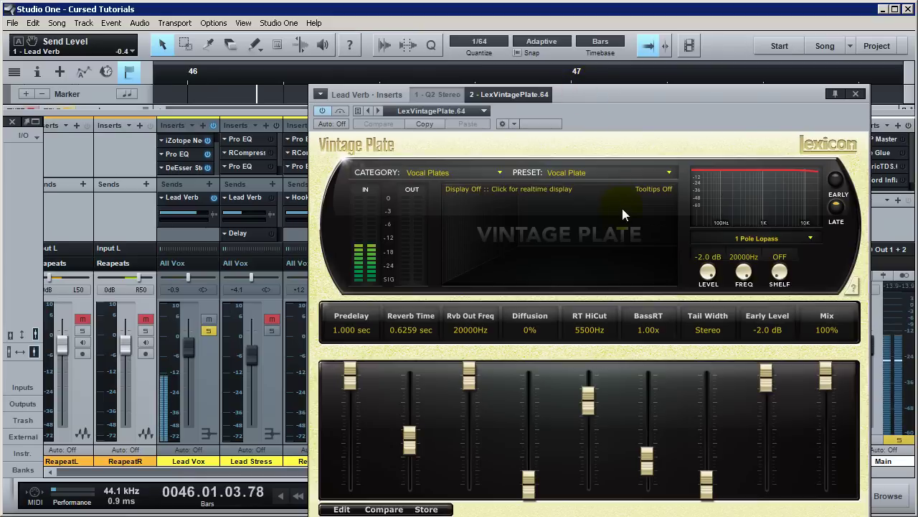
{"action": "key", "text": "space"}
Lower the Vintage Plate predelay to 546 ms and audition the lead vocal with it
{"action": "left_click_drag", "start_coordinate": [349, 373], "coordinate": [352, 429]}
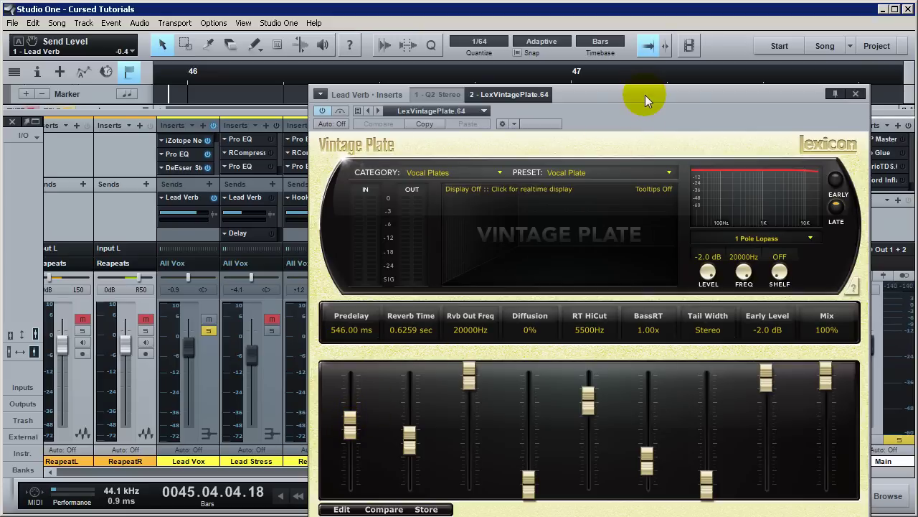
{"action": "key", "text": "space"}
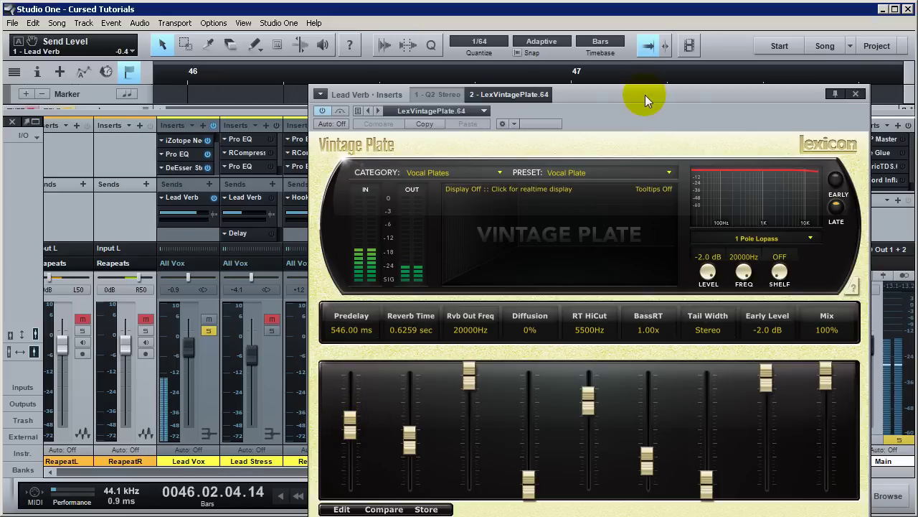
{"action": "key", "text": "space"}
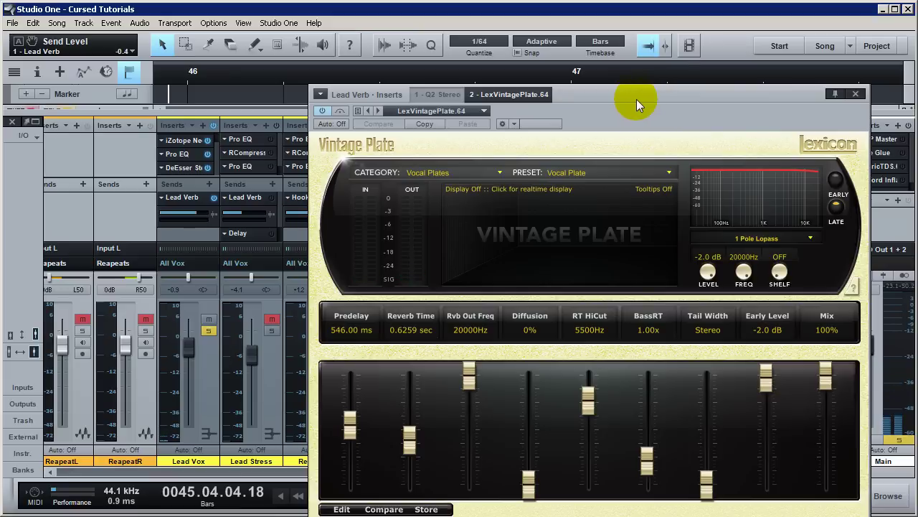
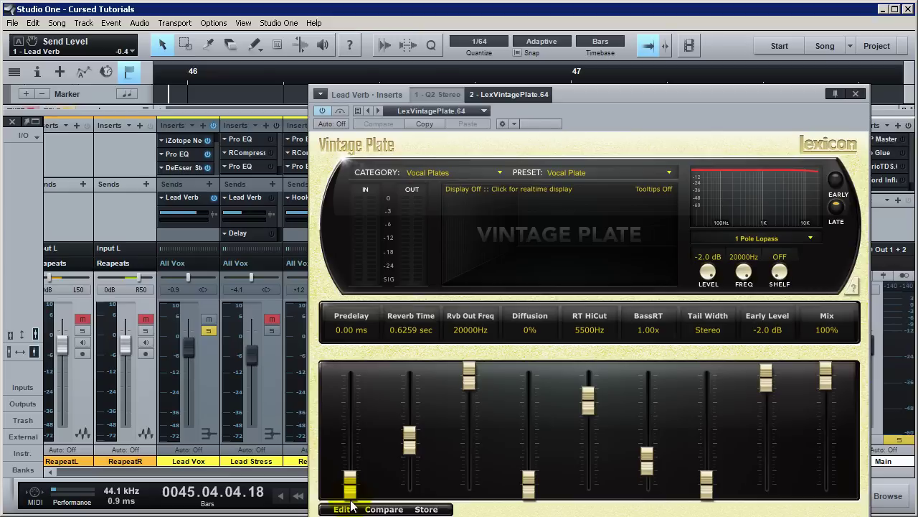
Try the Vintage Plate predelay at 138 ms, bring it back to 0 ms, and enter a predelay of 43 ms
{"action": "left_click_drag", "start_coordinate": [349, 493], "coordinate": [348, 477]}
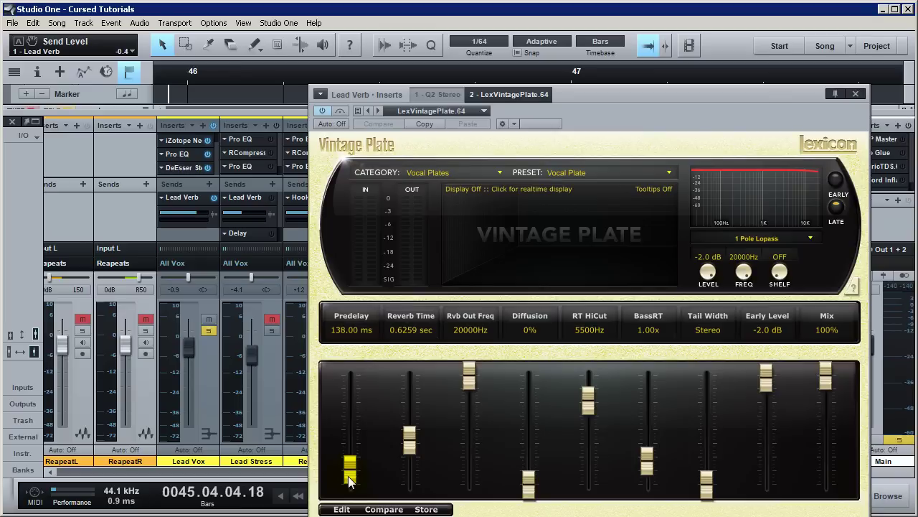
{"action": "left_click_drag", "start_coordinate": [348, 478], "coordinate": [357, 507]}
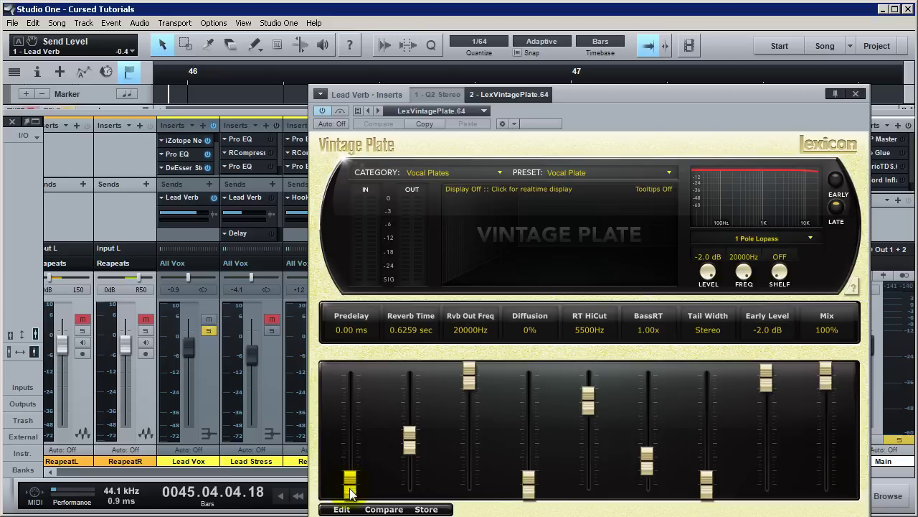
{"action": "left_click", "coordinate": [348, 335]}
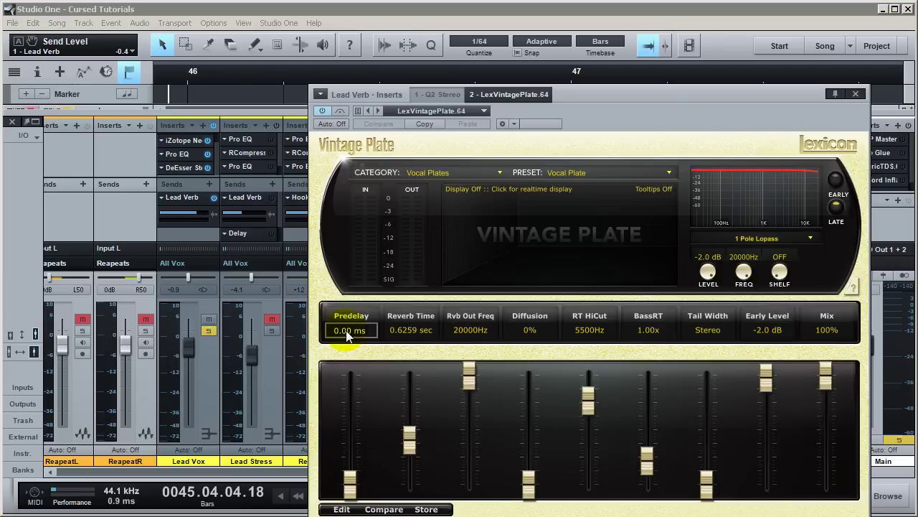
{"action": "type", "text": "43"}
{"action": "key", "text": "Return"}
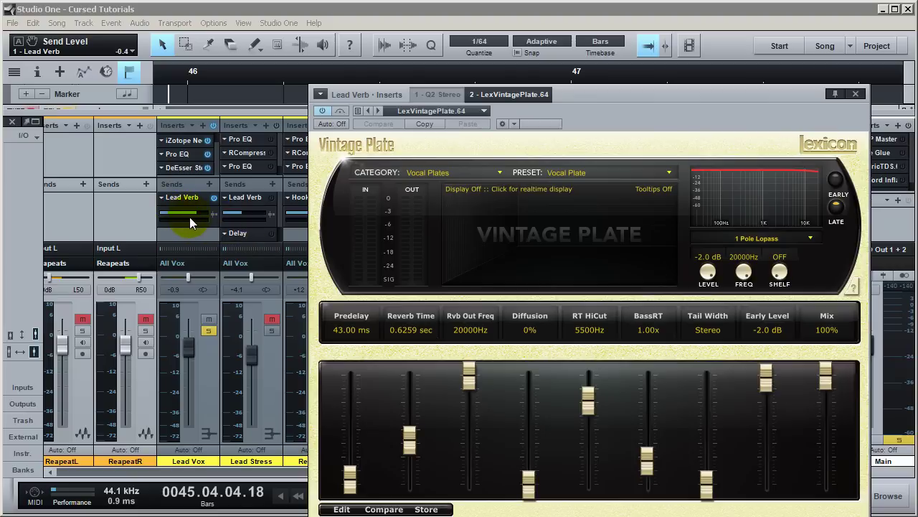
Lower the Lead Vox channel's Lead Verb send to -9.6 dB and bring it up to -7.2 dB
{"action": "mouse_move", "coordinate": [189, 211]}
{"action": "left_mouse_down"}
{"action": "mouse_move", "coordinate": [177, 218]}
{"action": "mouse_move", "coordinate": [186, 217]}
{"action": "left_mouse_up"}
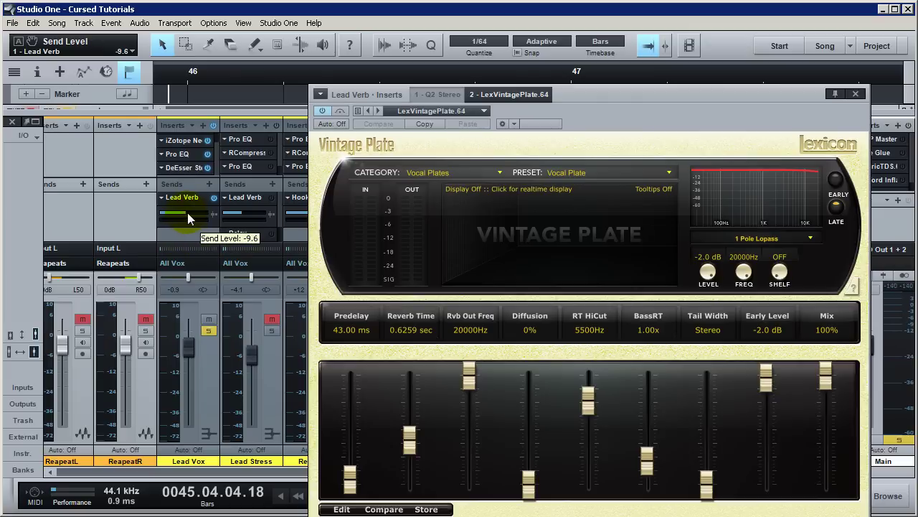
{"action": "scroll", "coordinate": [187, 212], "scroll_direction": "up", "scroll_amount": 3}
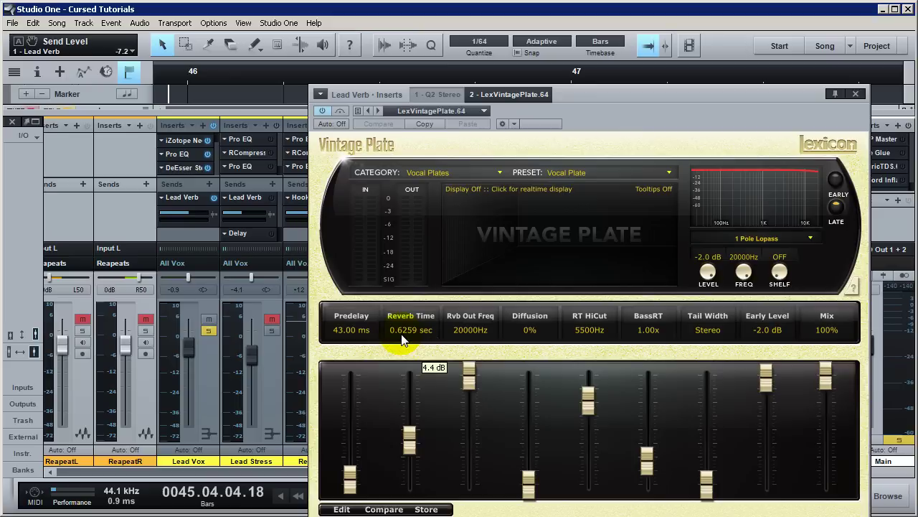
Reduce the Vintage Plate reverb time to 0.1611 sec and the predelay to 0 ms
{"action": "left_click_drag", "start_coordinate": [414, 439], "coordinate": [421, 493]}
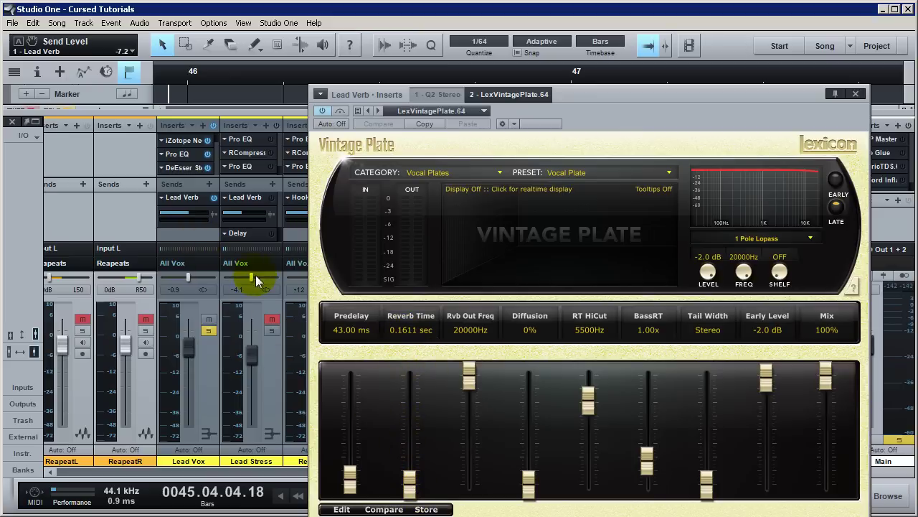
{"action": "left_click_drag", "start_coordinate": [349, 477], "coordinate": [349, 496]}
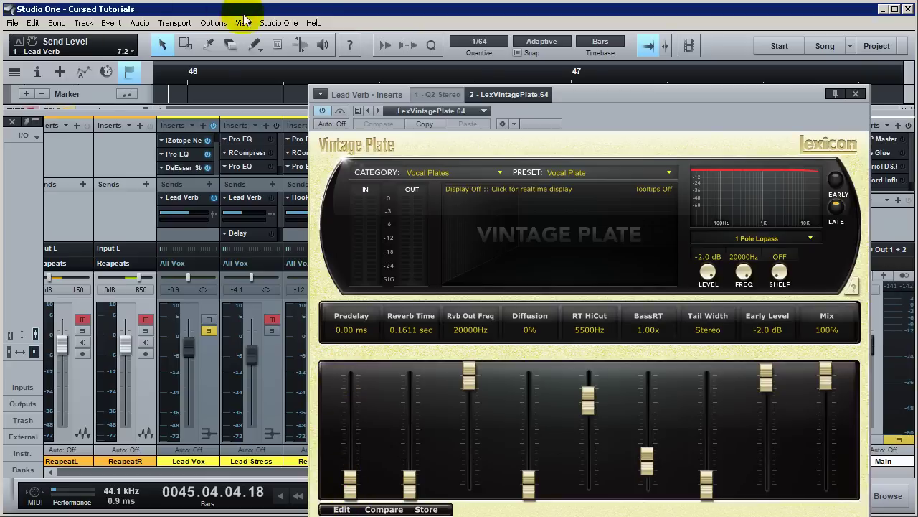
Play back the lead vocal, raise its Lead Verb send to +2.0 dB, and audition the short reverb again
{"action": "key", "text": "space"}
{"action": "left_click_drag", "start_coordinate": [188, 213], "coordinate": [200, 213]}
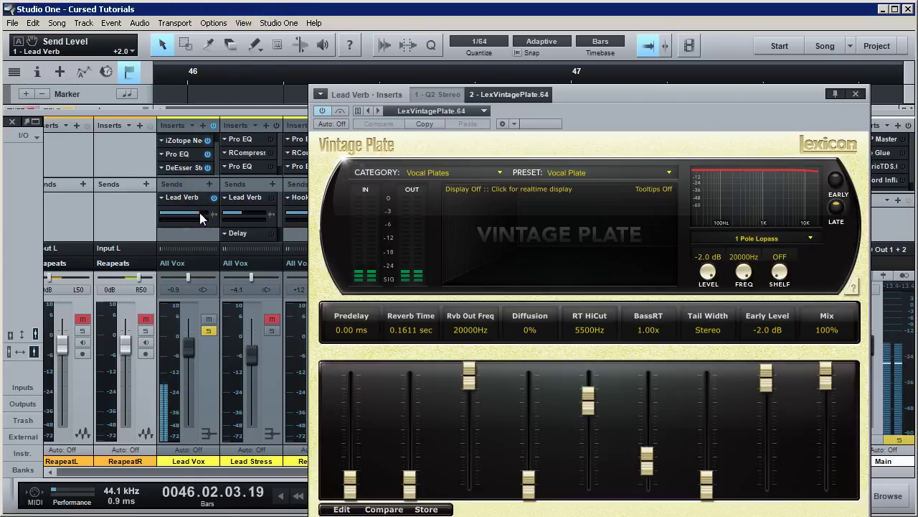
{"action": "key", "text": "space"}
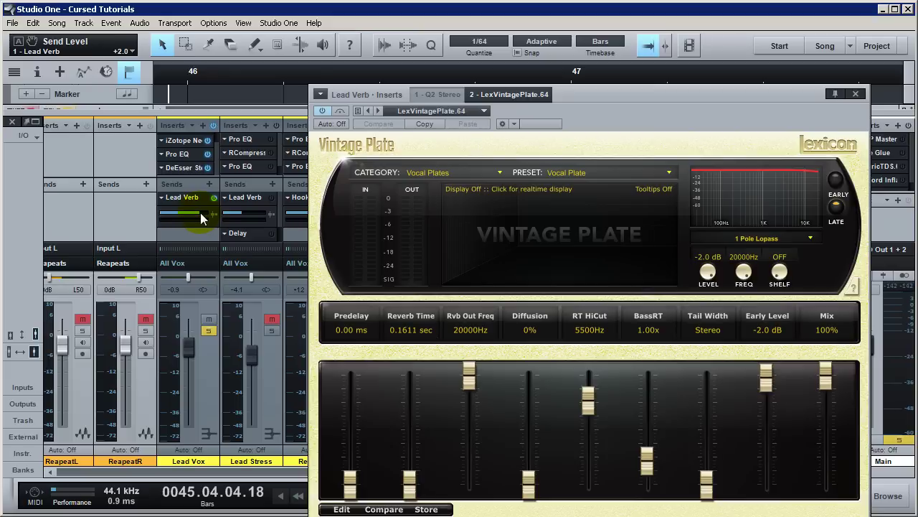
{"action": "key", "text": "space"}
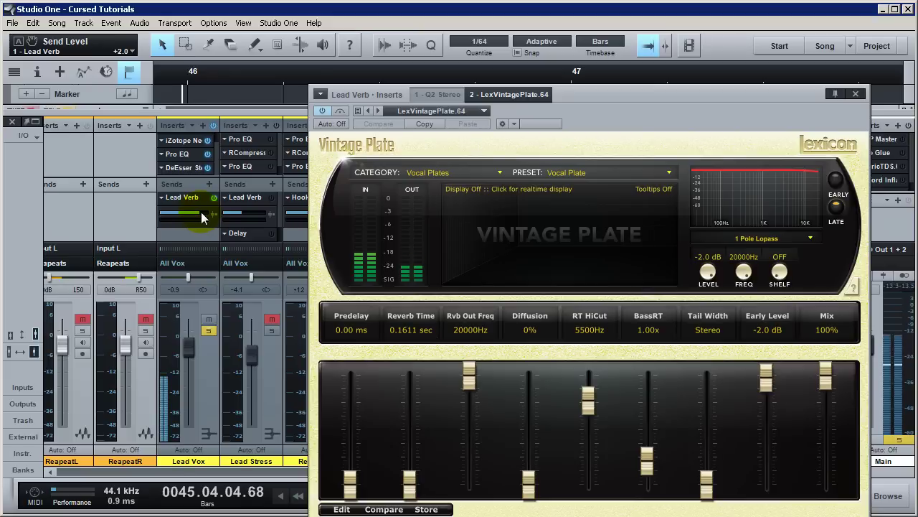
{"action": "key", "text": "space"}
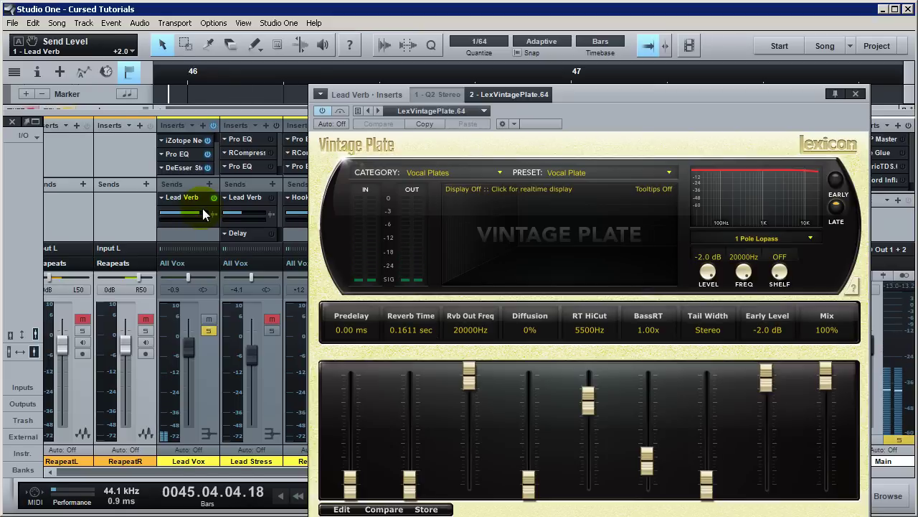
Lower the Lead Vox channel's Lead Verb send to -2.3 dB and audition the vocal with it
{"action": "mouse_move", "coordinate": [202, 208]}
{"action": "left_mouse_down"}
{"action": "mouse_move", "coordinate": [163, 213]}
{"action": "mouse_move", "coordinate": [193, 213]}
{"action": "left_mouse_up"}
{"action": "key", "text": "space"}
{"action": "key", "text": "space"}
{"action": "key", "text": "space"}
{"action": "key", "text": "space"}
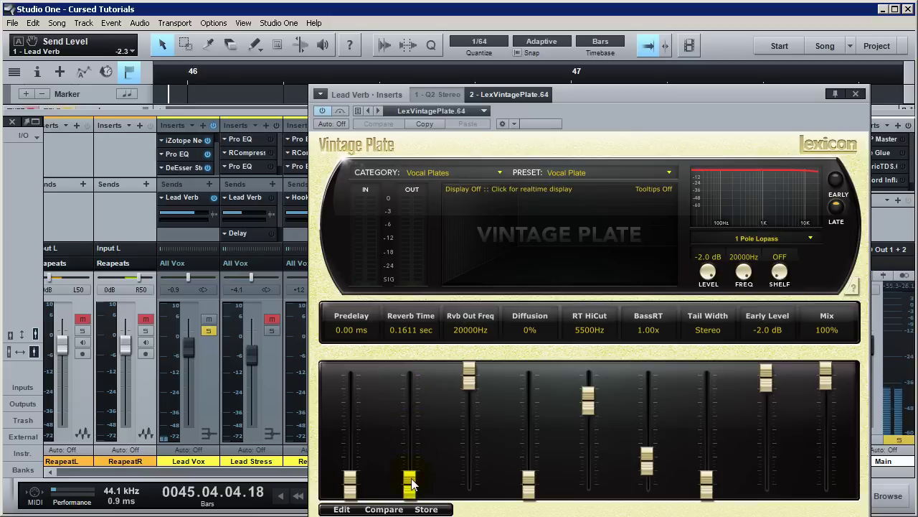
Raise the Vintage Plate reverb time to 42.16 sec and play back the lead vocal
{"action": "left_click_drag", "start_coordinate": [409, 479], "coordinate": [399, 316]}
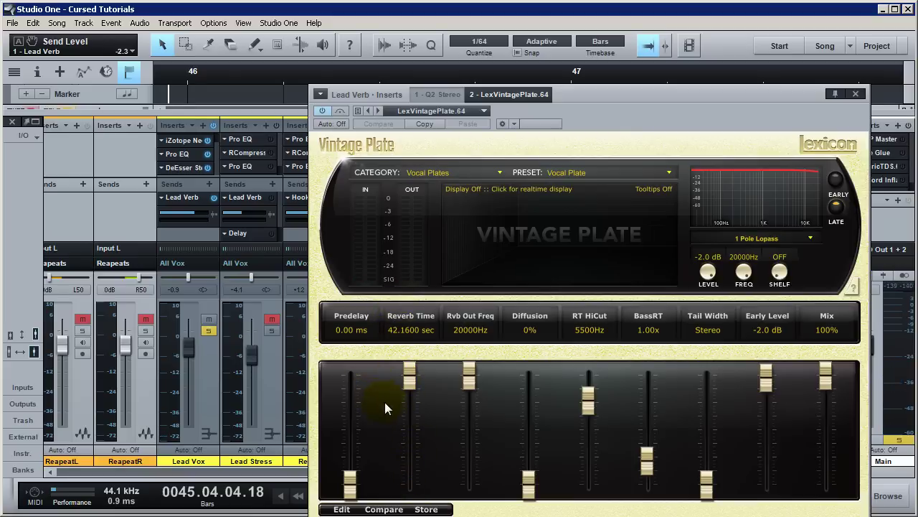
{"action": "left_click", "coordinate": [585, 103]}
{"action": "key", "text": "space"}
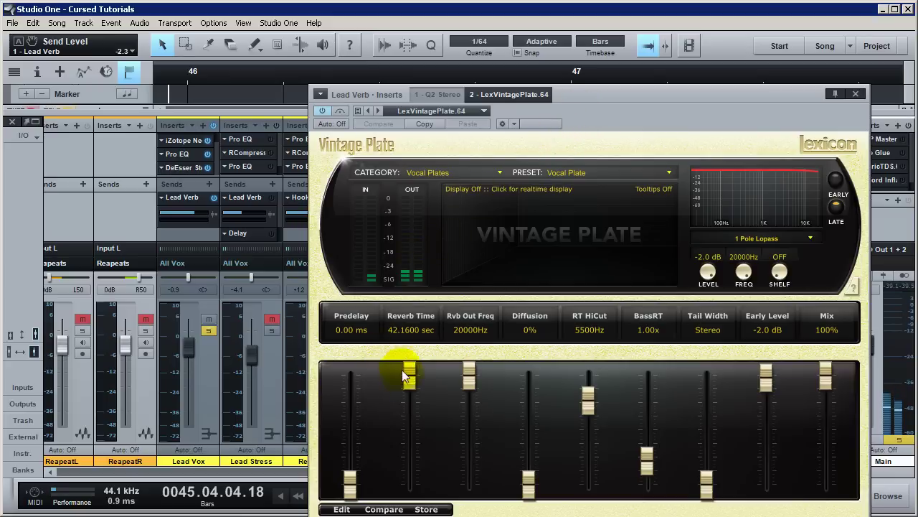
Lower the reverb time to 1.1018 sec, audition the lead vocal, and reduce the reverb time further to 0.6197 sec
{"action": "left_click_drag", "start_coordinate": [414, 382], "coordinate": [409, 422]}
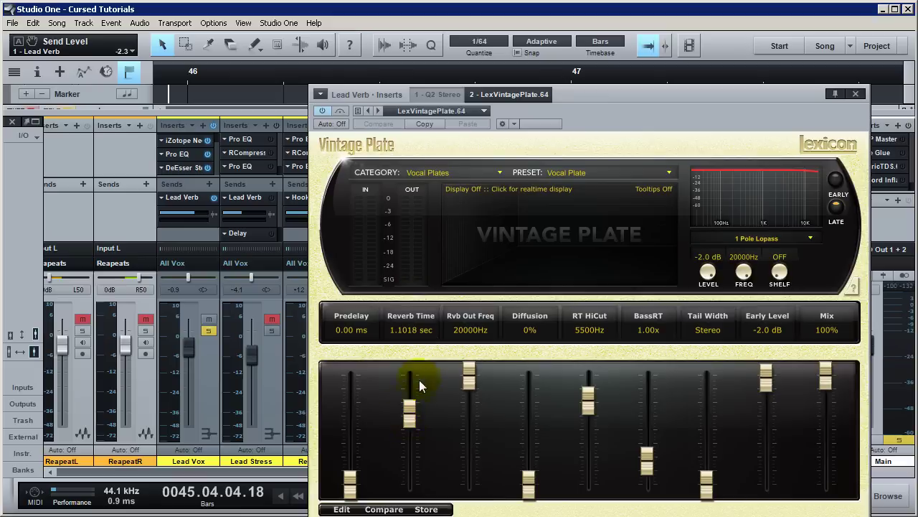
{"action": "key", "text": "space"}
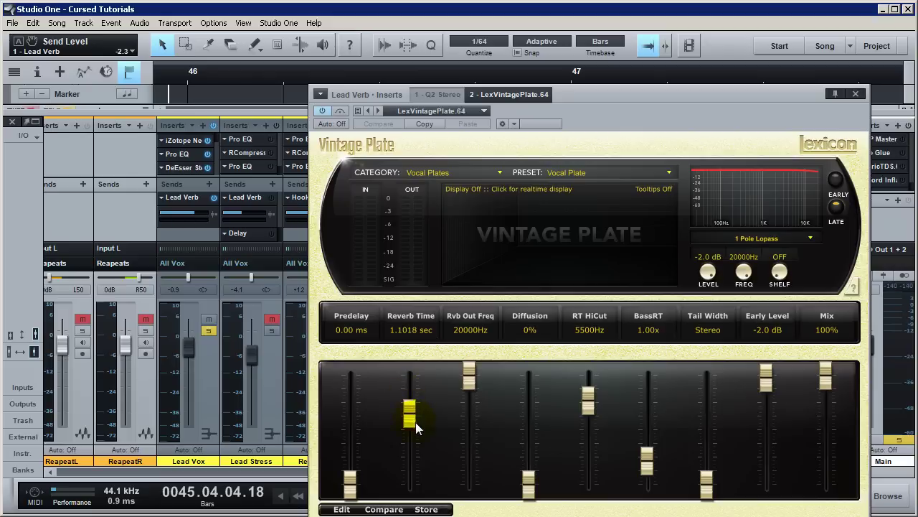
{"action": "left_click_drag", "start_coordinate": [409, 415], "coordinate": [410, 447]}
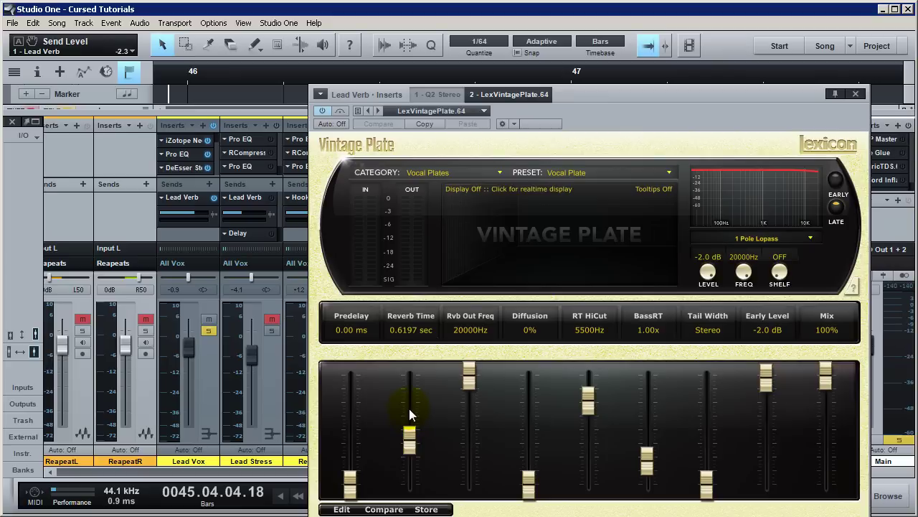
Set the Vintage Plate early level to 0.0 dB, lower it all the way to OFF, and audition the vocal
{"action": "double_click", "coordinate": [766, 383]}
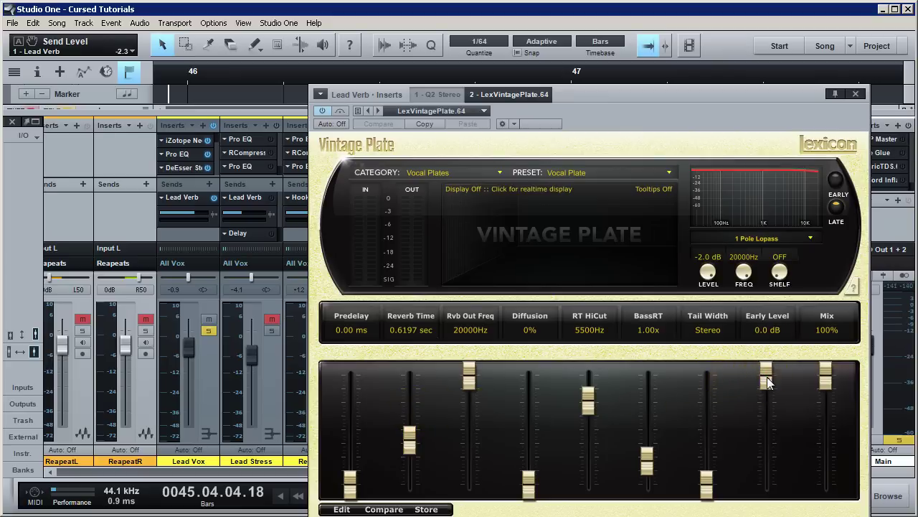
{"action": "left_click", "coordinate": [767, 383]}
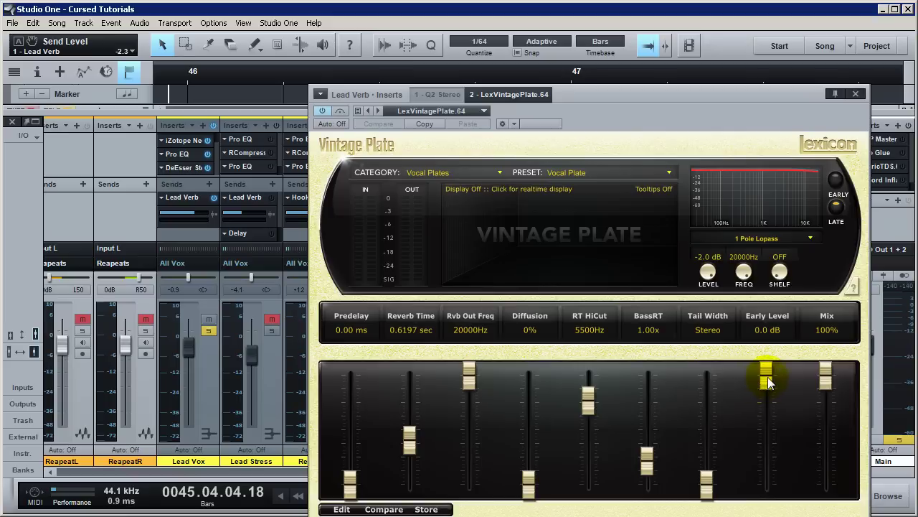
{"action": "scroll", "coordinate": [763, 381], "scroll_direction": "down", "scroll_amount": 4}
{"action": "left_click_drag", "start_coordinate": [764, 386], "coordinate": [767, 482]}
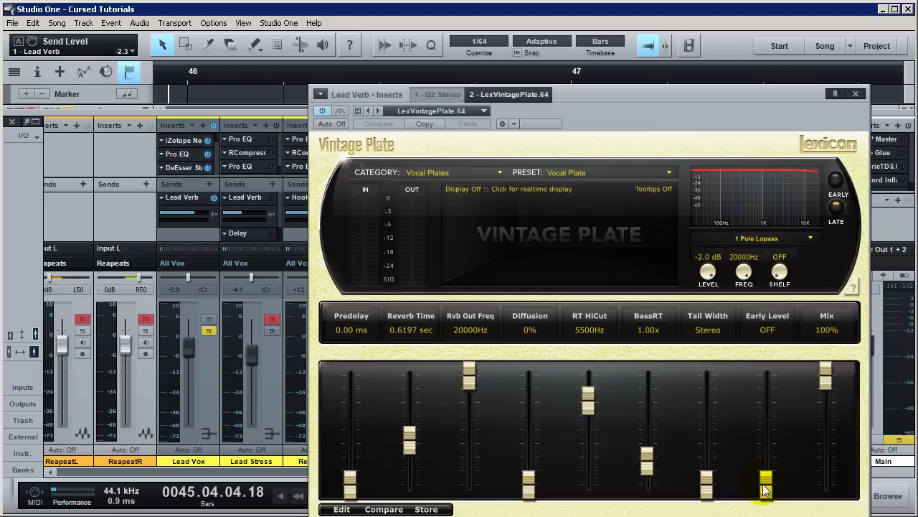
{"action": "key", "text": "space"}
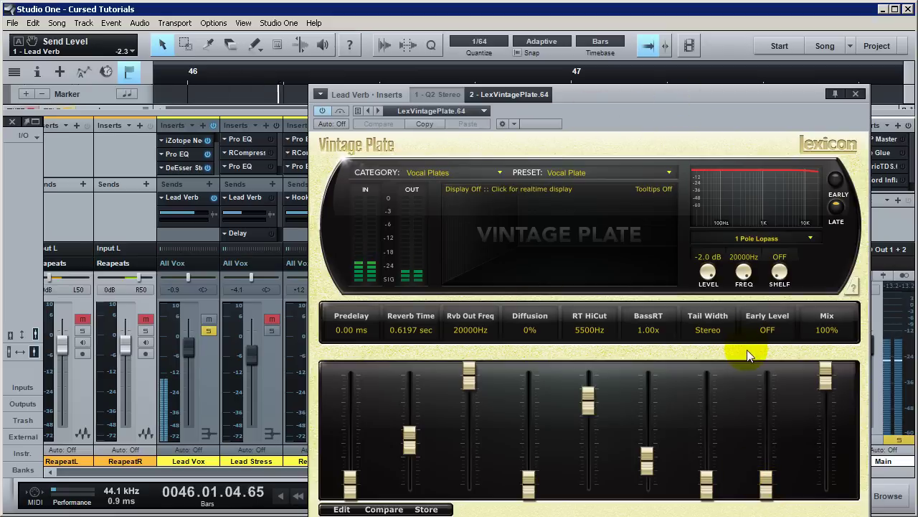
{"action": "key", "text": "space"}
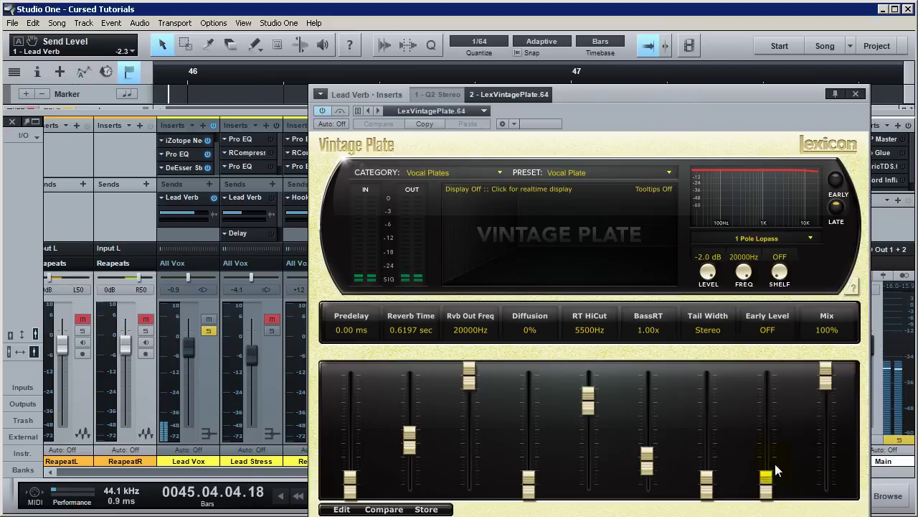
Play the lead vocal while raising the early level from OFF to 0.0 dB, and stop playback
{"action": "key", "text": "space"}
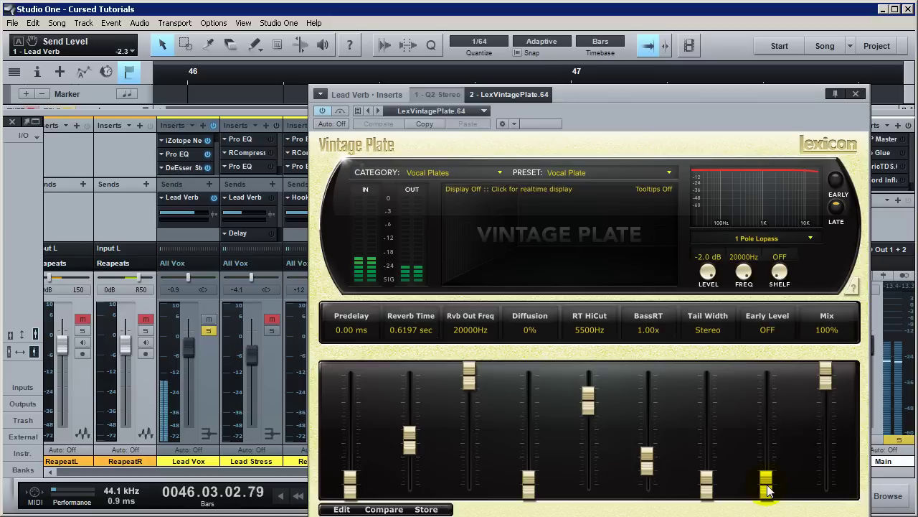
{"action": "left_click_drag", "start_coordinate": [768, 490], "coordinate": [772, 372]}
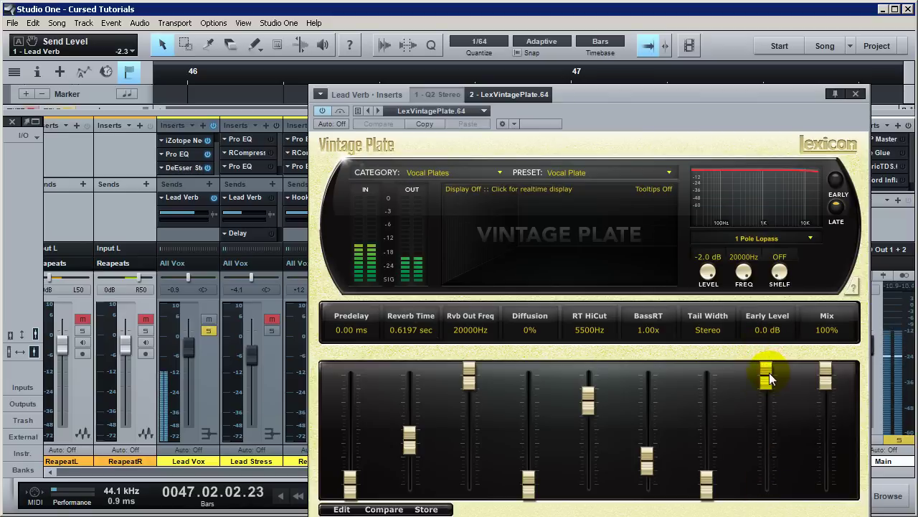
{"action": "left_click", "coordinate": [764, 89]}
{"action": "key", "text": "space"}
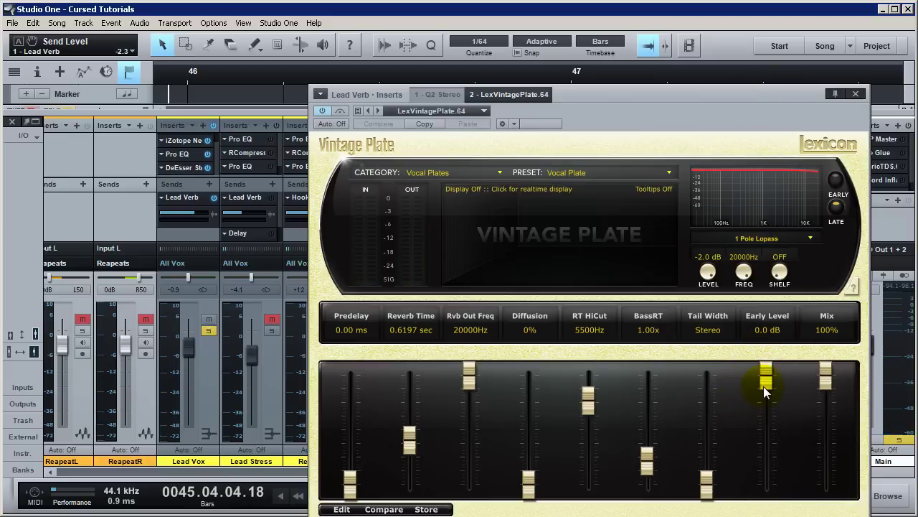
Set the reverb time to 1.1267 sec and audition the vocal with the early level at full
{"action": "left_click_drag", "start_coordinate": [409, 439], "coordinate": [404, 419]}
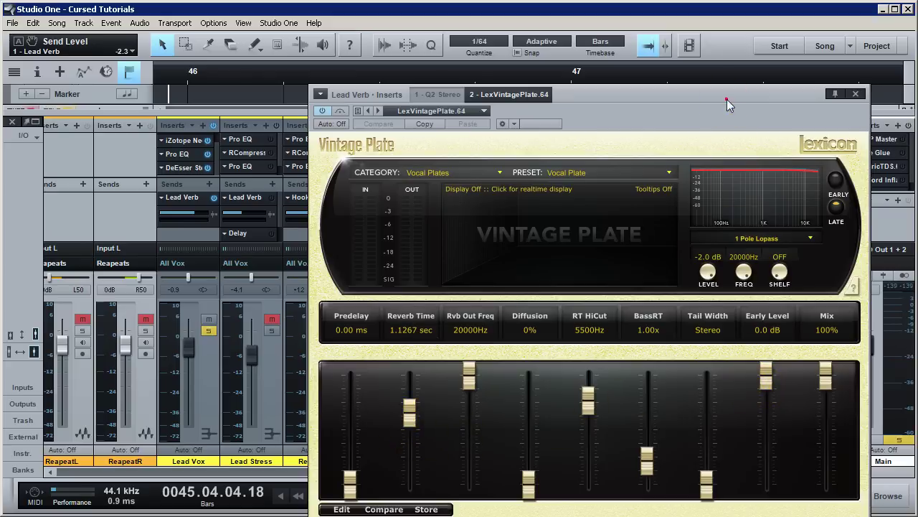
{"action": "left_click_drag", "start_coordinate": [766, 373], "coordinate": [742, 206]}
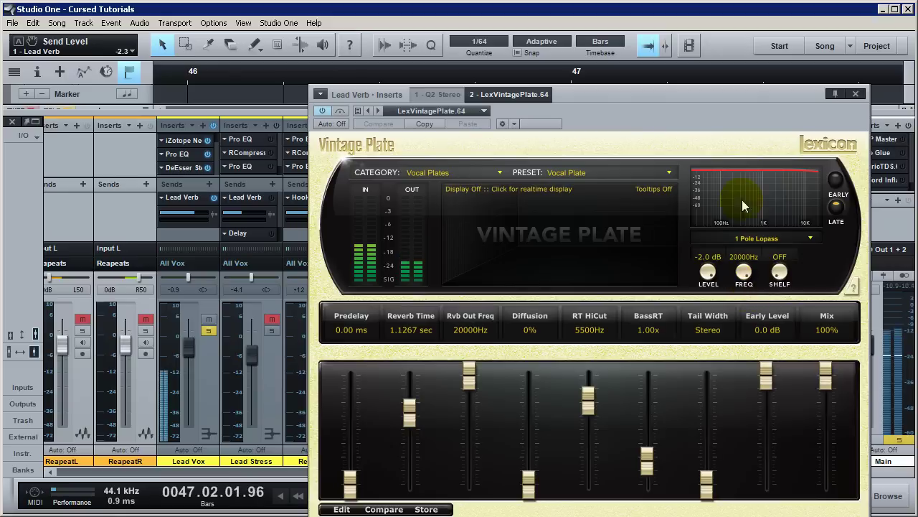
{"action": "key", "text": "space"}
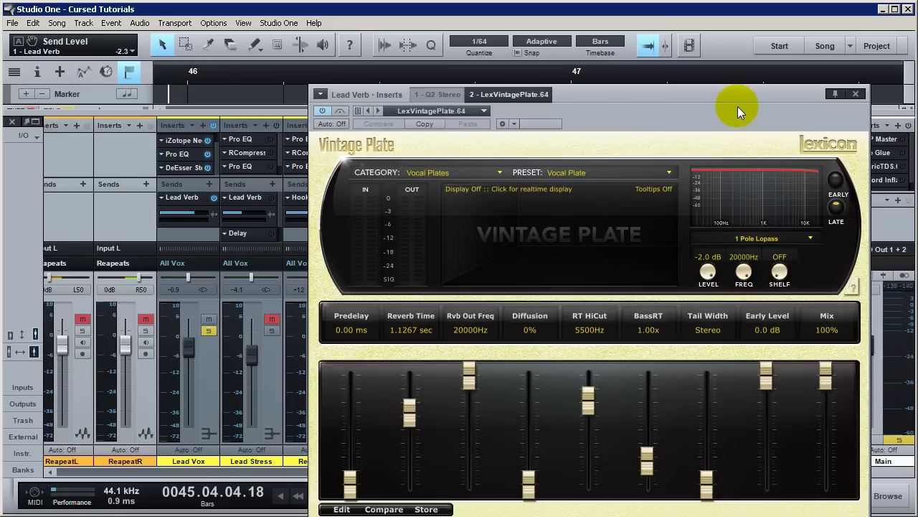
Turn the Vintage Plate early level to OFF and switch the filter section to EARLY and back to LATE
{"action": "left_click_drag", "start_coordinate": [764, 380], "coordinate": [764, 495]}
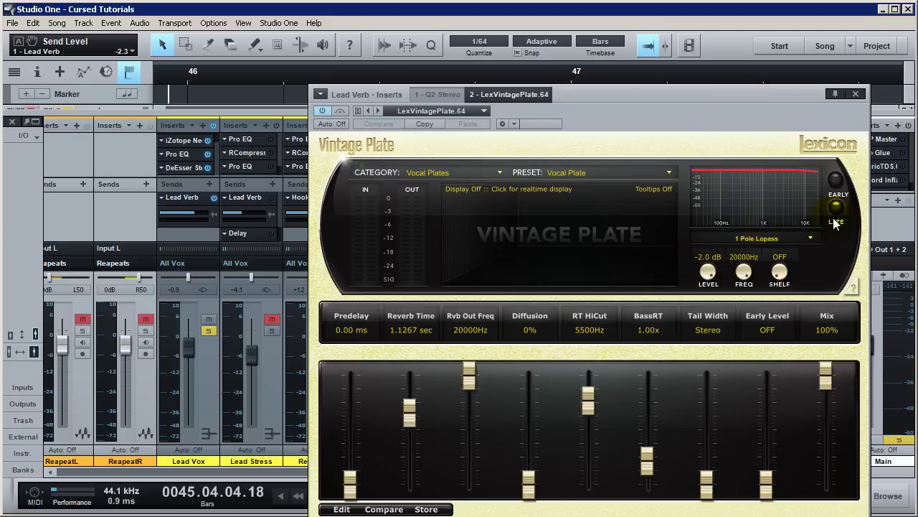
{"action": "left_click", "coordinate": [835, 181]}
{"action": "left_click", "coordinate": [838, 211]}
{"action": "left_click", "coordinate": [848, 143]}
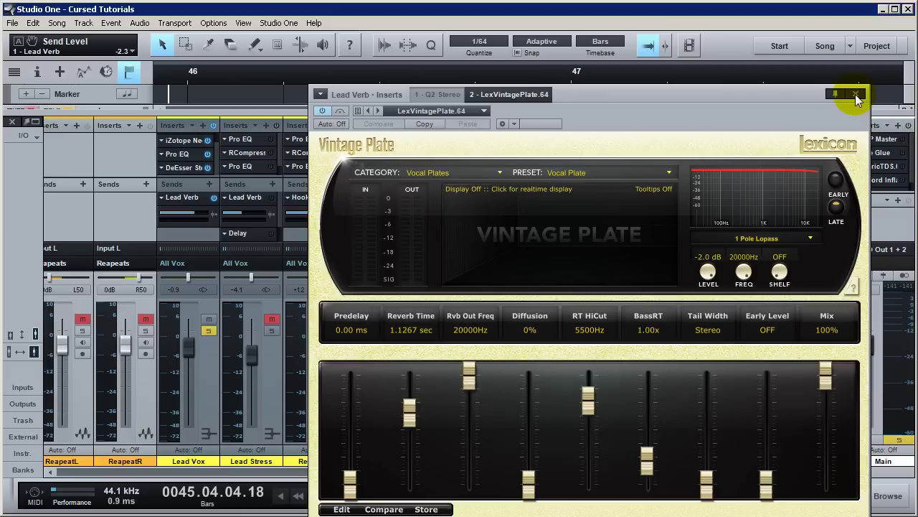
Leave the plug-in and mixer, fit the whole song in the arrangement, and place the playhead just before bar 77 on the Lead 1 track
{"action": "left_click_drag", "start_coordinate": [770, 95], "coordinate": [734, 93]}
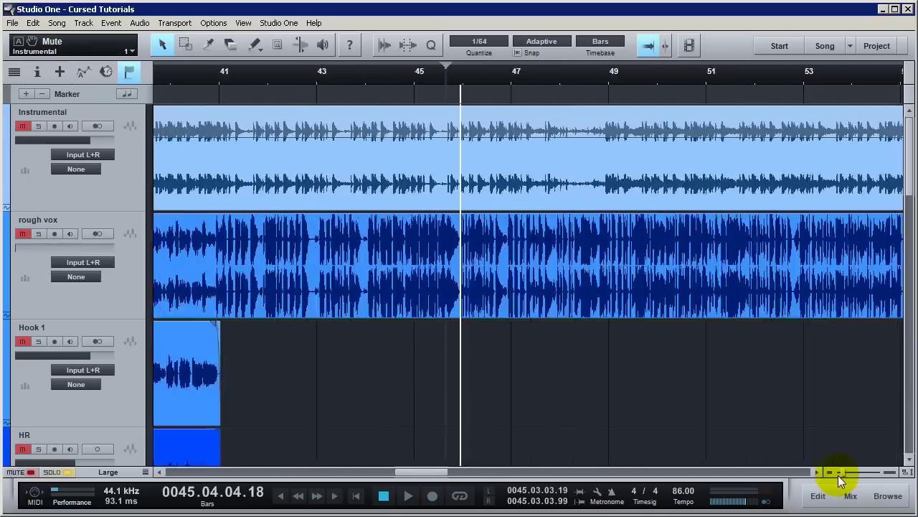
{"action": "key", "text": "shift+z"}
{"action": "scroll", "coordinate": [764, 397], "scroll_direction": "down", "scroll_amount": 5}
{"action": "scroll", "coordinate": [766, 369], "scroll_direction": "down", "scroll_amount": 10}
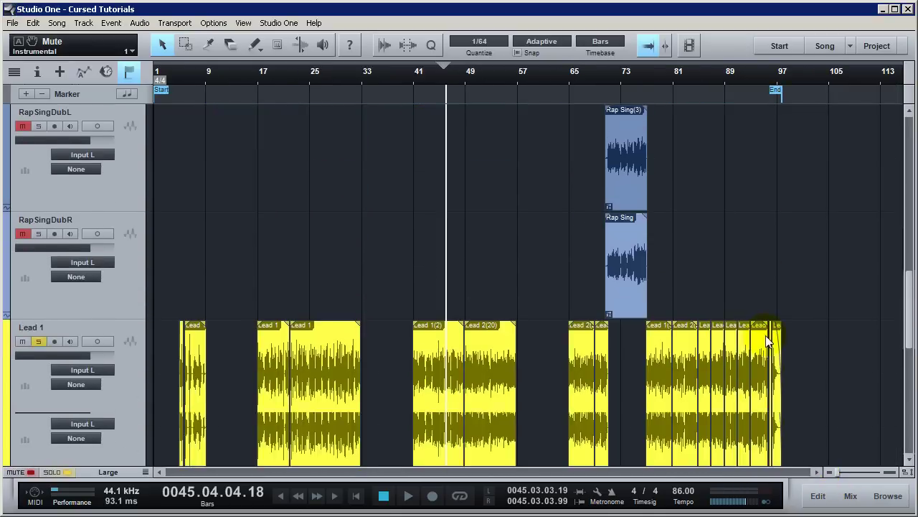
{"action": "scroll", "coordinate": [854, 288], "scroll_direction": "up", "scroll_amount": 3}
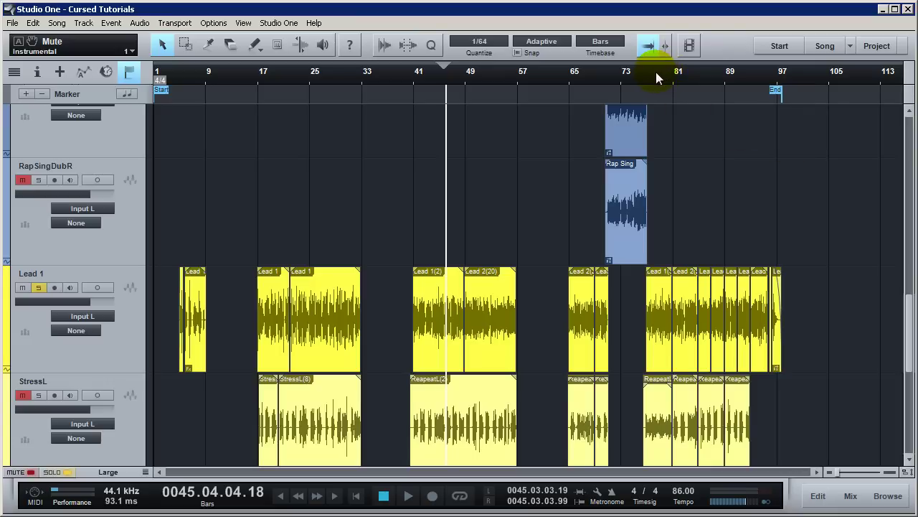
{"action": "left_click_drag", "start_coordinate": [650, 76], "coordinate": [644, 78]}
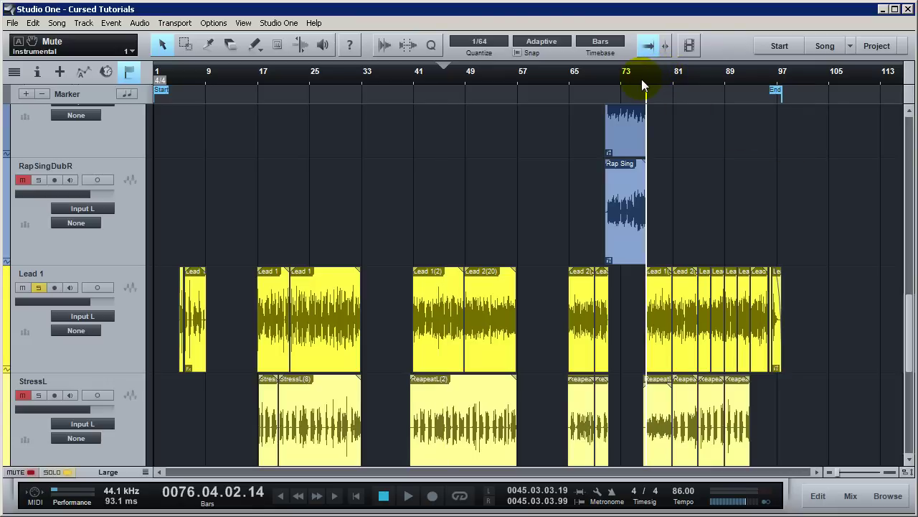
Play the soloed lead vocal from just before bar 77, then with the Instrumental track temporarily unmuted, and stop playback
{"action": "key", "text": "space"}
{"action": "key", "text": "space"}
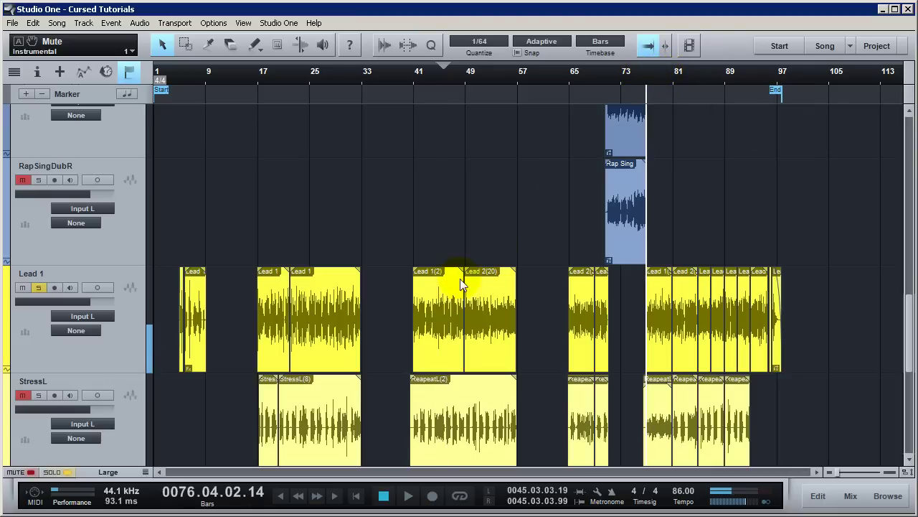
{"action": "left_click_drag", "start_coordinate": [903, 348], "coordinate": [891, 57]}
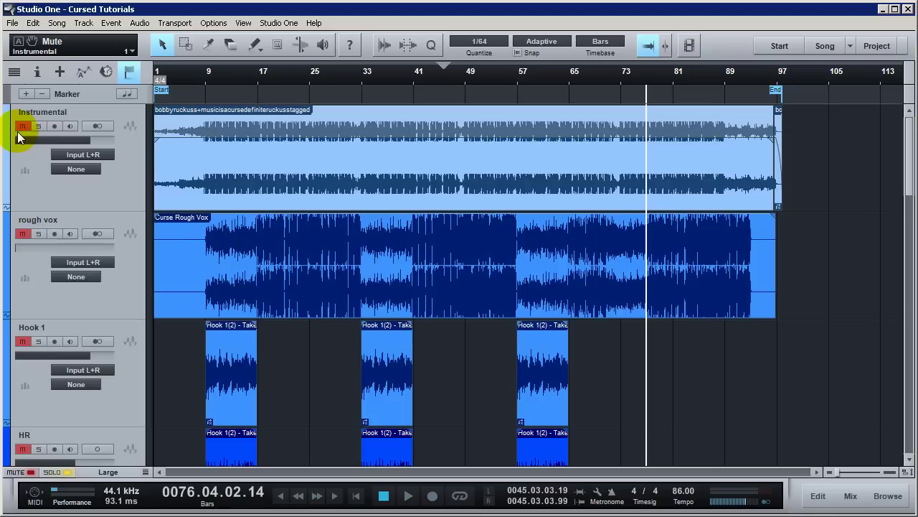
{"action": "key", "text": "space"}
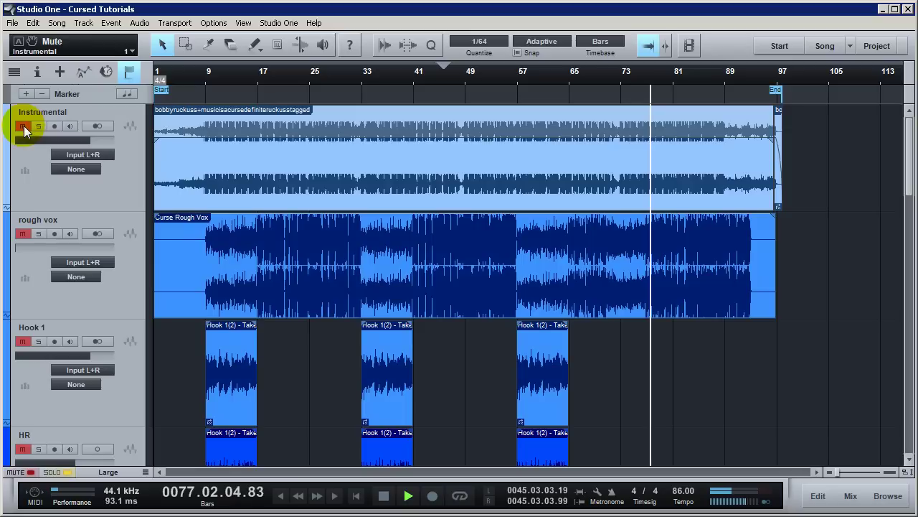
{"action": "left_click", "coordinate": [23, 127]}
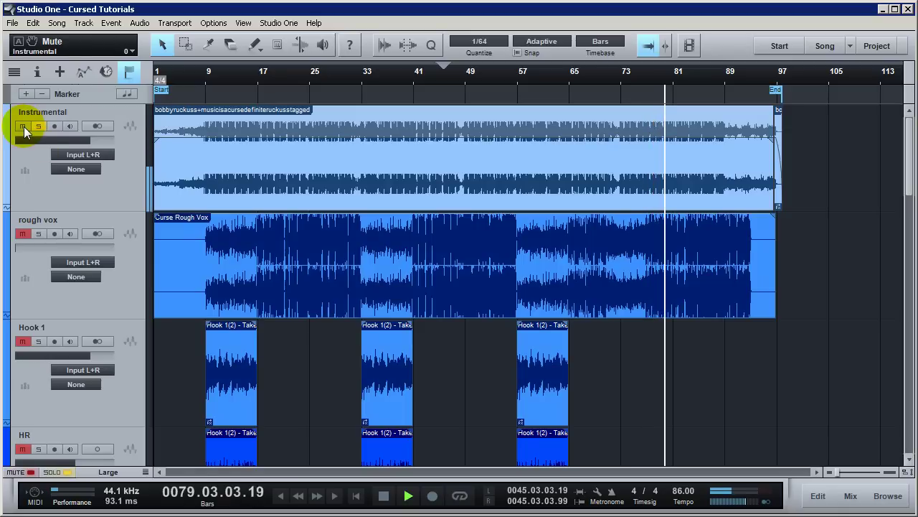
{"action": "left_click", "coordinate": [23, 127]}
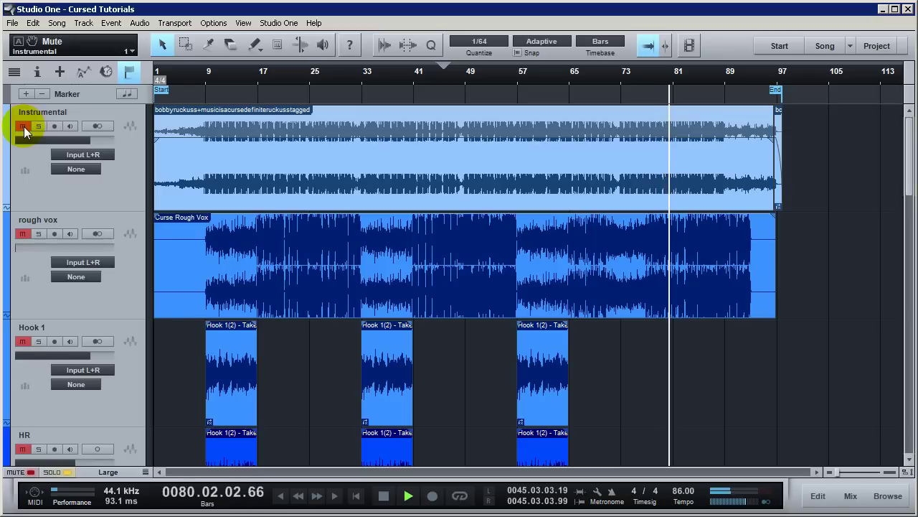
{"action": "key", "text": "space"}
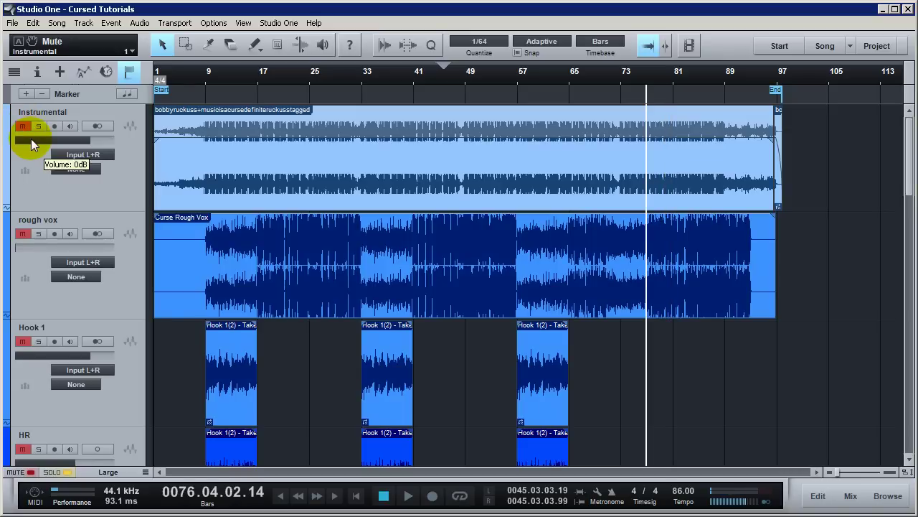
Show the mixer and slightly lower the Lead Verb send level on the Lead Vox channel
{"action": "left_click_drag", "start_coordinate": [911, 187], "coordinate": [915, 439]}
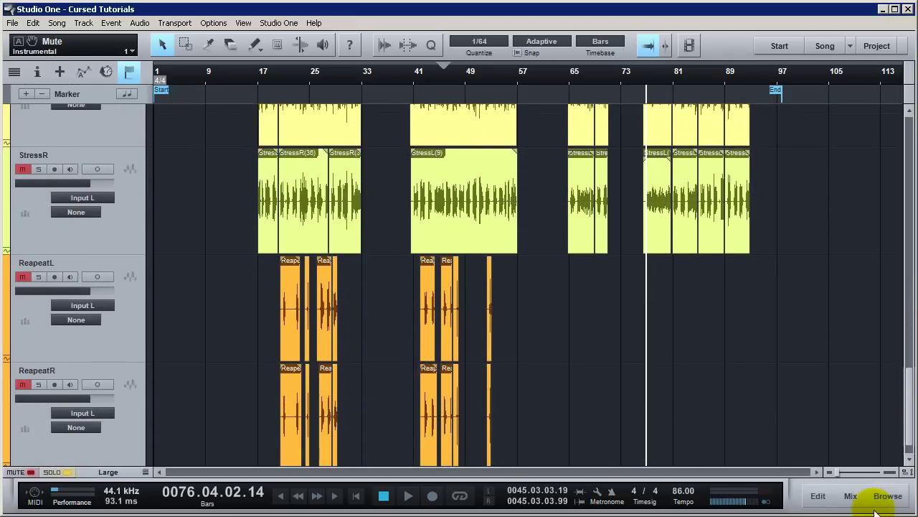
{"action": "left_click", "coordinate": [851, 496]}
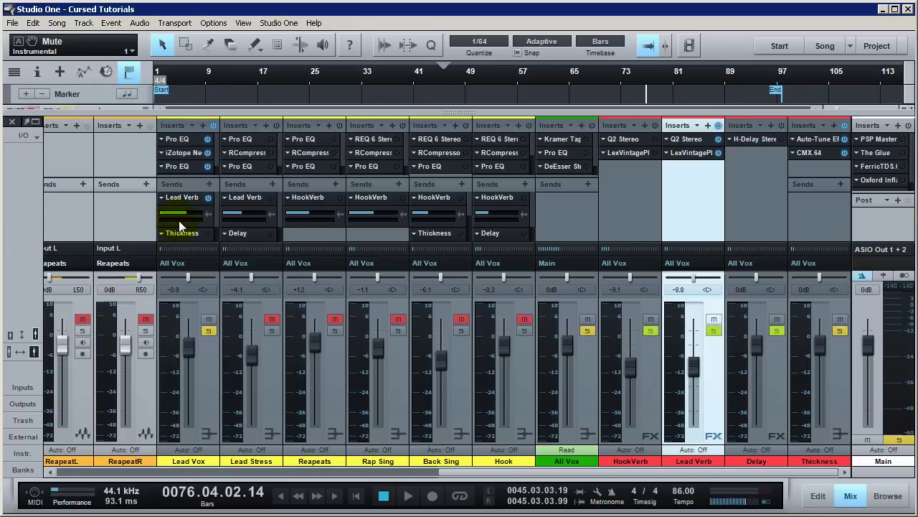
{"action": "left_click_drag", "start_coordinate": [184, 211], "coordinate": [176, 212]}
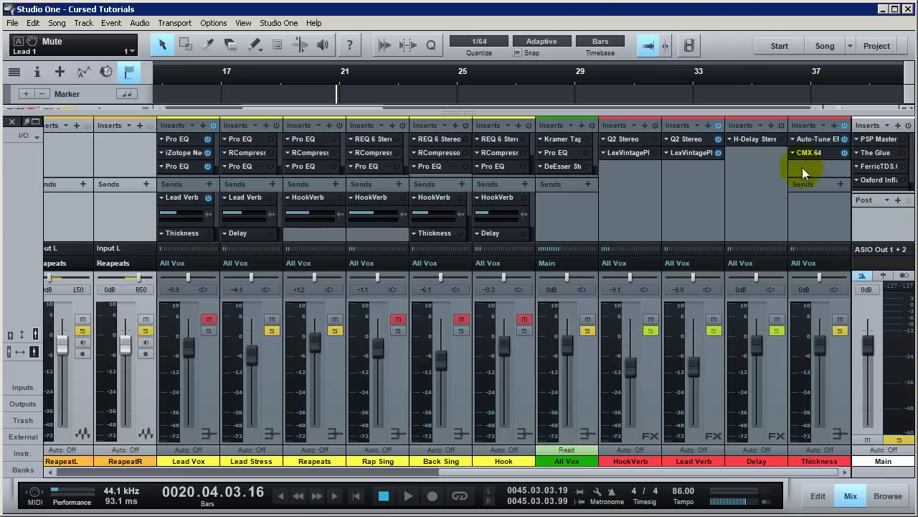
Select the Thickness channel in the mixer and return to the full arrangement view
{"action": "left_click", "coordinate": [833, 406]}
{"action": "left_click", "coordinate": [821, 295]}
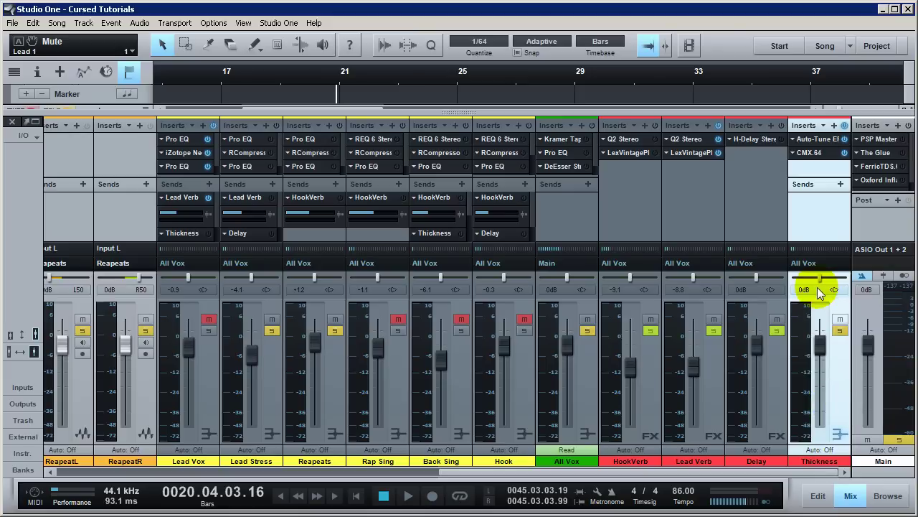
{"action": "left_click", "coordinate": [849, 495]}
Place the playhead at bar 17, at the start of the StressL and StressR events, and audition them
{"action": "scroll", "coordinate": [166, 289], "scroll_direction": "down", "scroll_amount": 2}
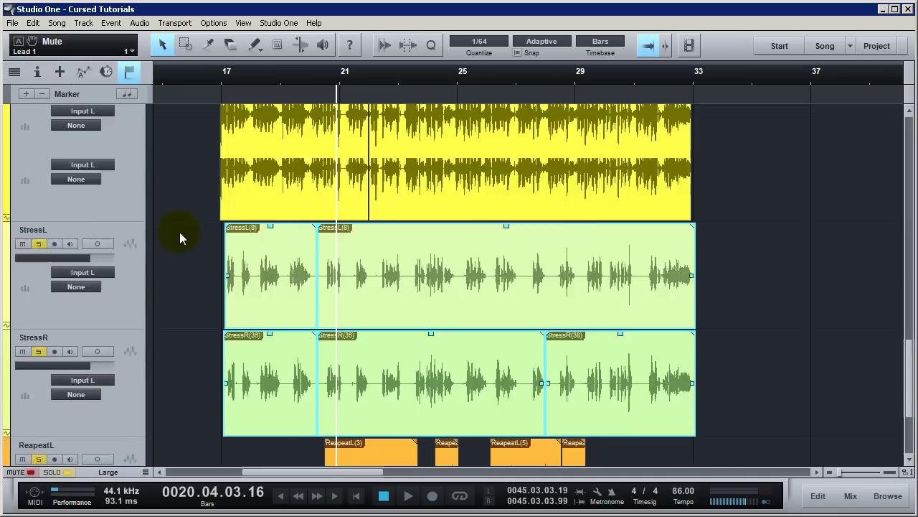
{"action": "scroll", "coordinate": [179, 232], "scroll_direction": "up", "scroll_amount": 1}
{"action": "scroll", "coordinate": [185, 249], "scroll_direction": "down", "scroll_amount": 1}
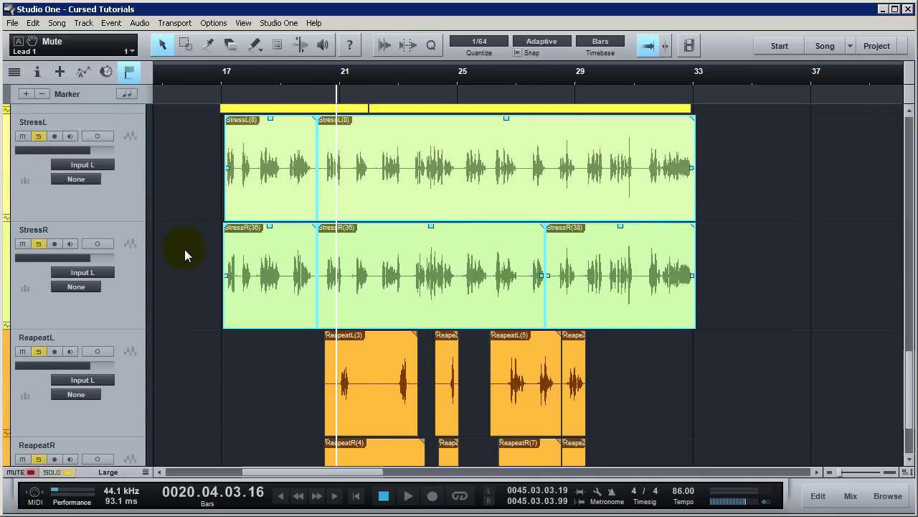
{"action": "left_click", "coordinate": [222, 80]}
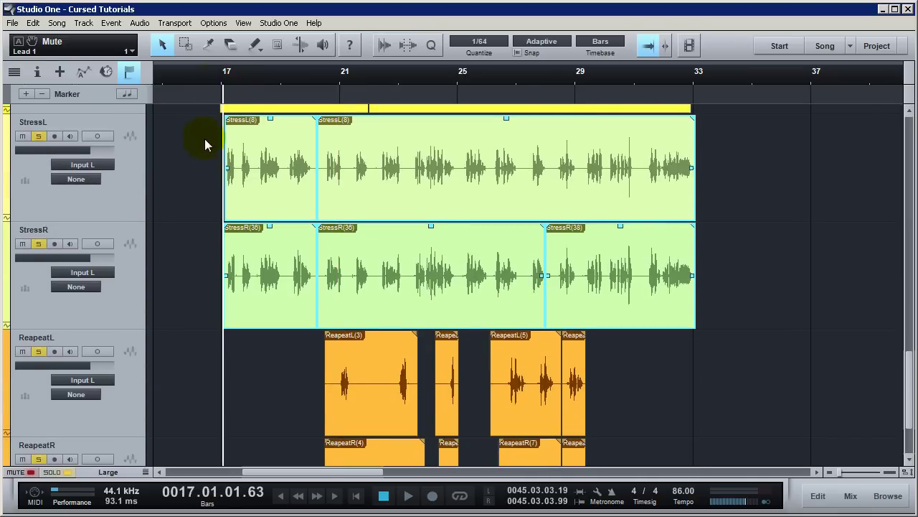
{"action": "key", "text": "space"}
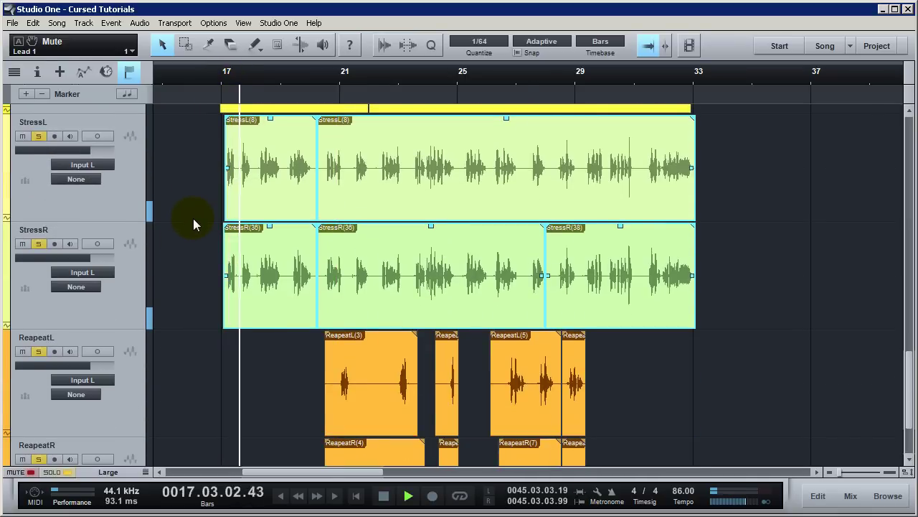
{"action": "key", "text": "space"}
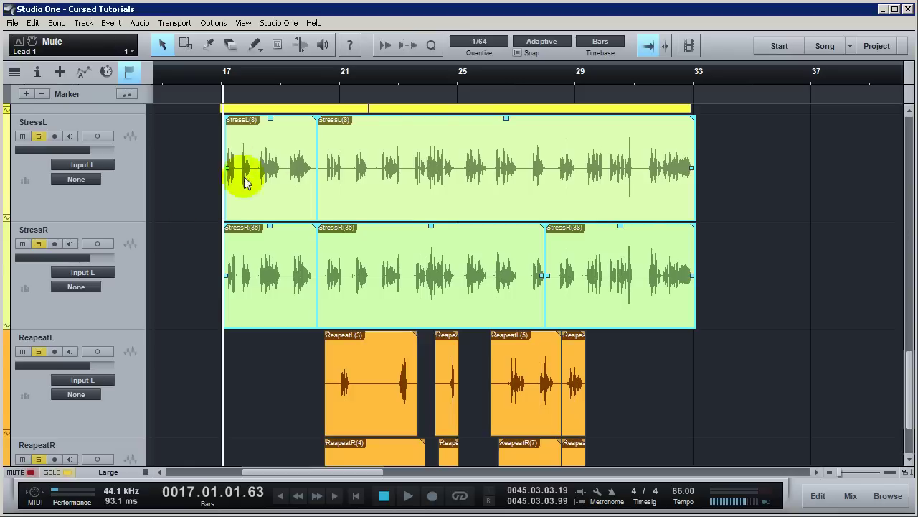
Select the ReapeatL track, place the playhead near the start of its first visible event, and audition the repeat vocals
{"action": "left_click", "coordinate": [328, 84]}
{"action": "left_click", "coordinate": [140, 402]}
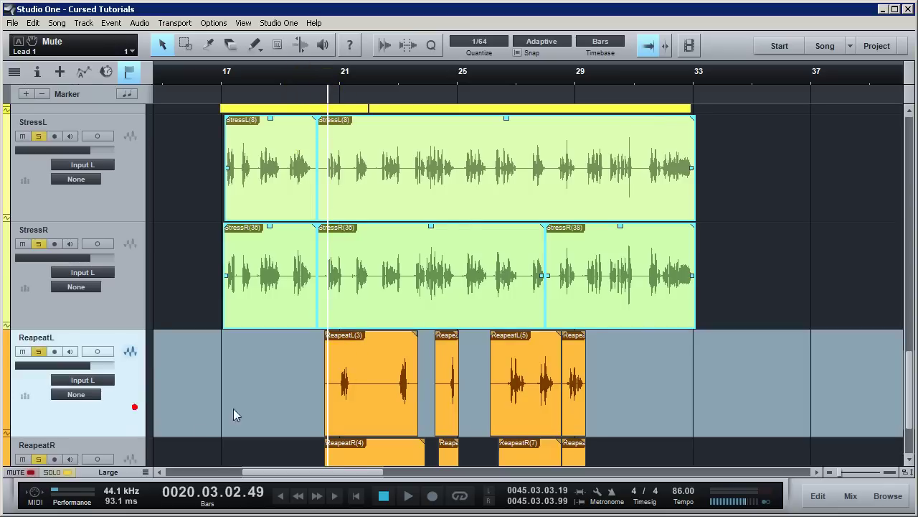
{"action": "scroll", "coordinate": [728, 343], "scroll_direction": "down", "scroll_amount": 3}
{"action": "key", "text": "space"}
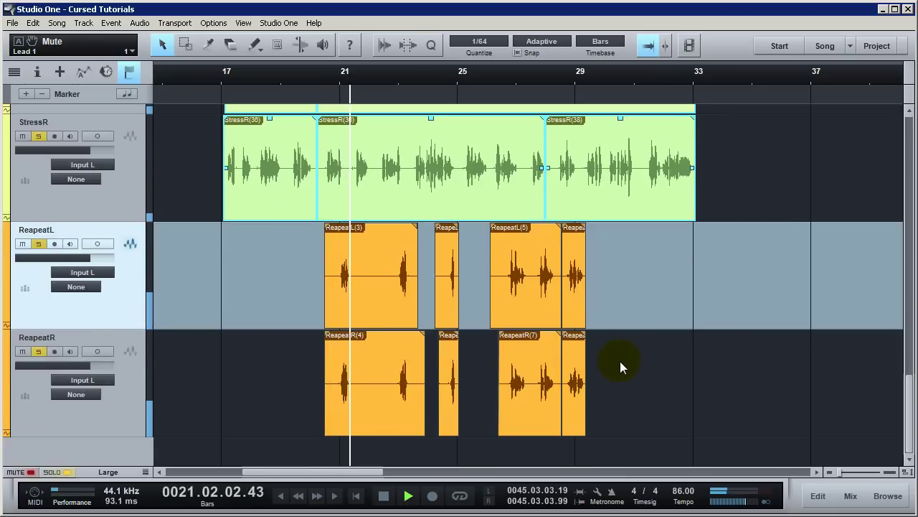
{"action": "key", "text": "space"}
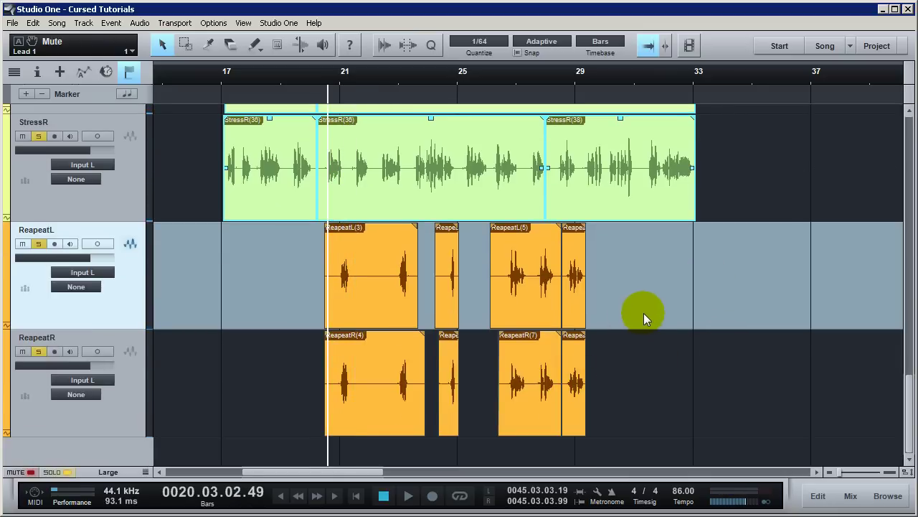
{"action": "scroll", "coordinate": [644, 325], "scroll_direction": "up", "scroll_amount": 3}
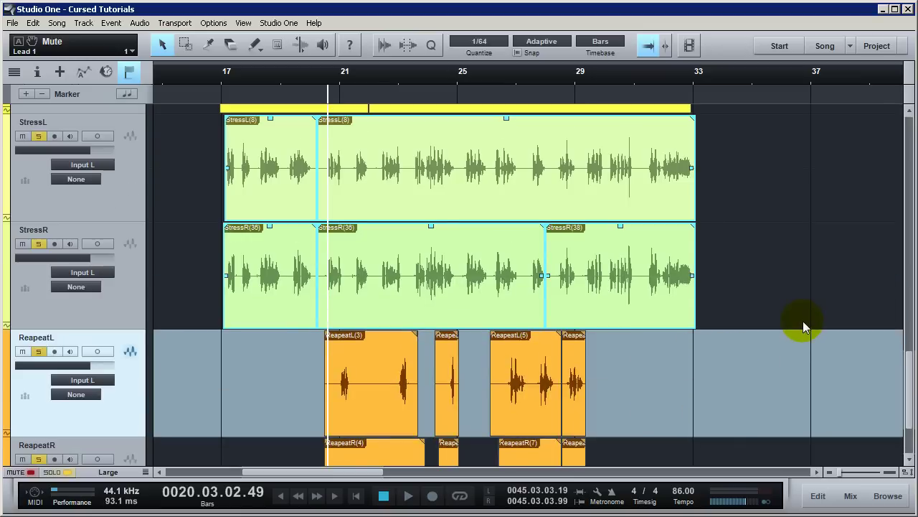